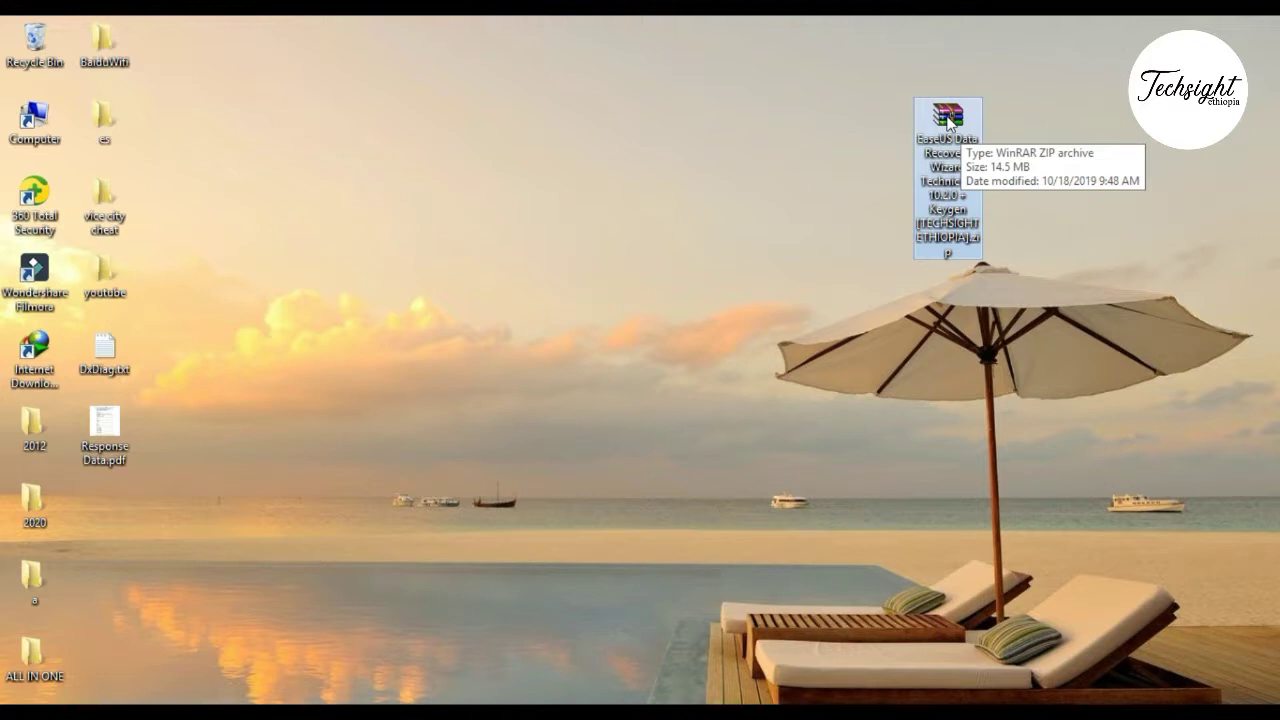
Extract the EaseUS Data Recovery Wizard ZIP archive onto the desktop and open the extracted folder.
{"action": "right_click", "coordinate": [950, 120]}
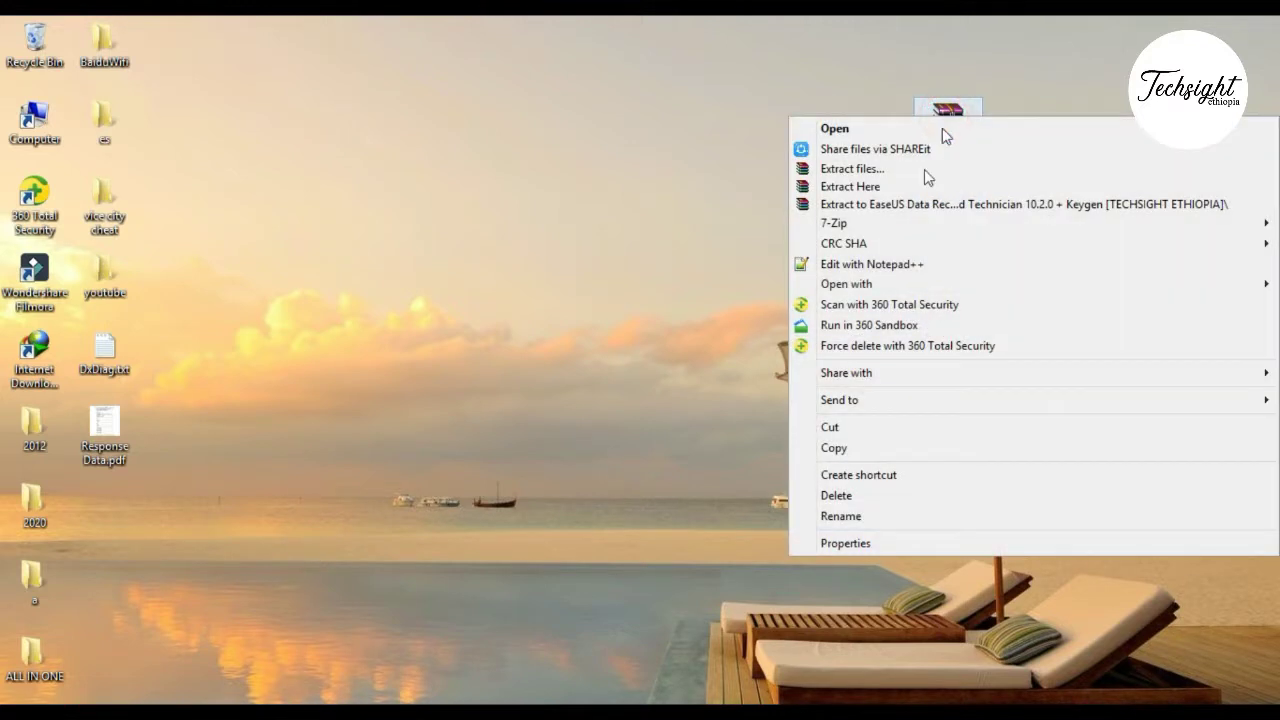
{"action": "left_click", "coordinate": [873, 190]}
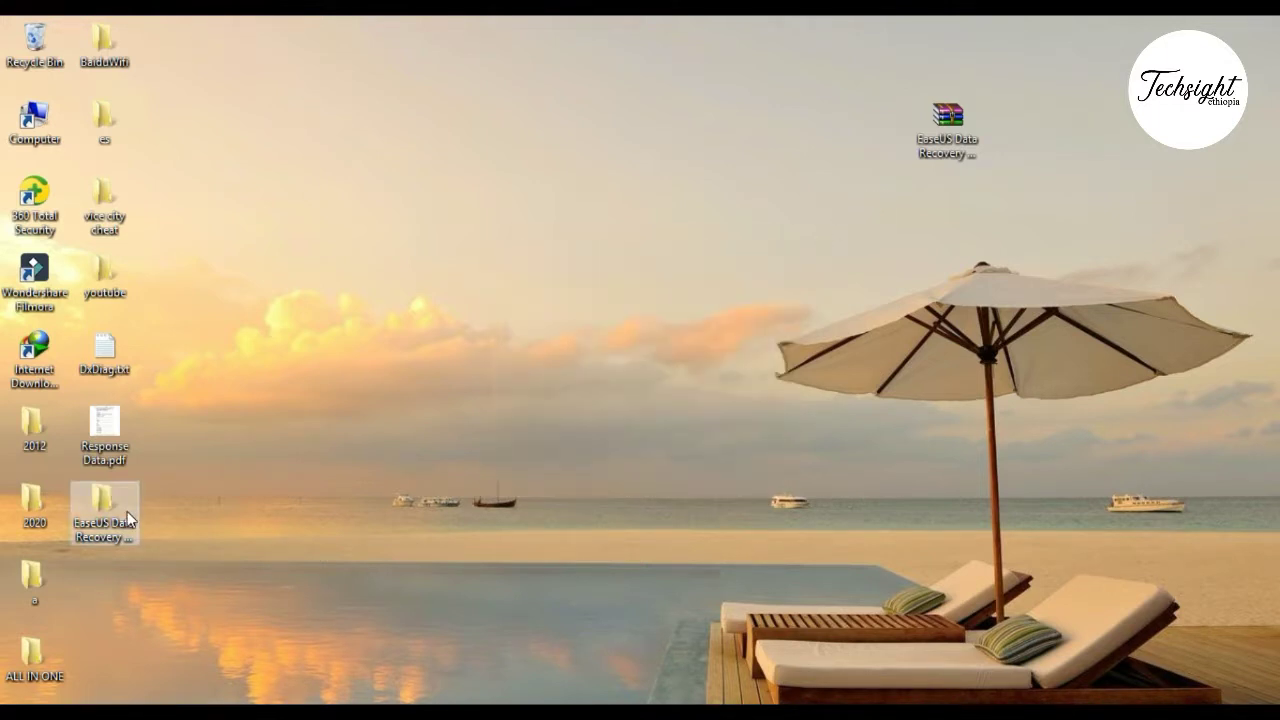
{"action": "left_click_drag", "start_coordinate": [94, 498], "coordinate": [675, 205]}
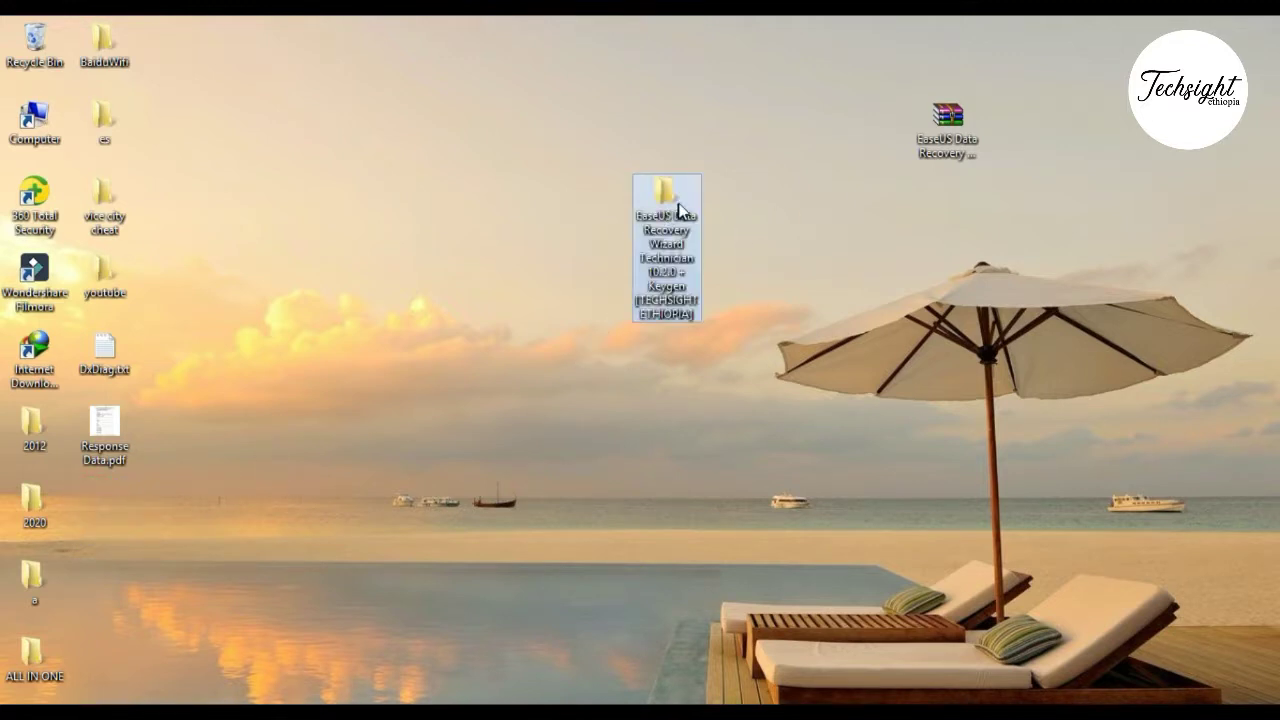
{"action": "left_click", "coordinate": [680, 205]}
{"action": "double_click", "coordinate": [680, 205]}
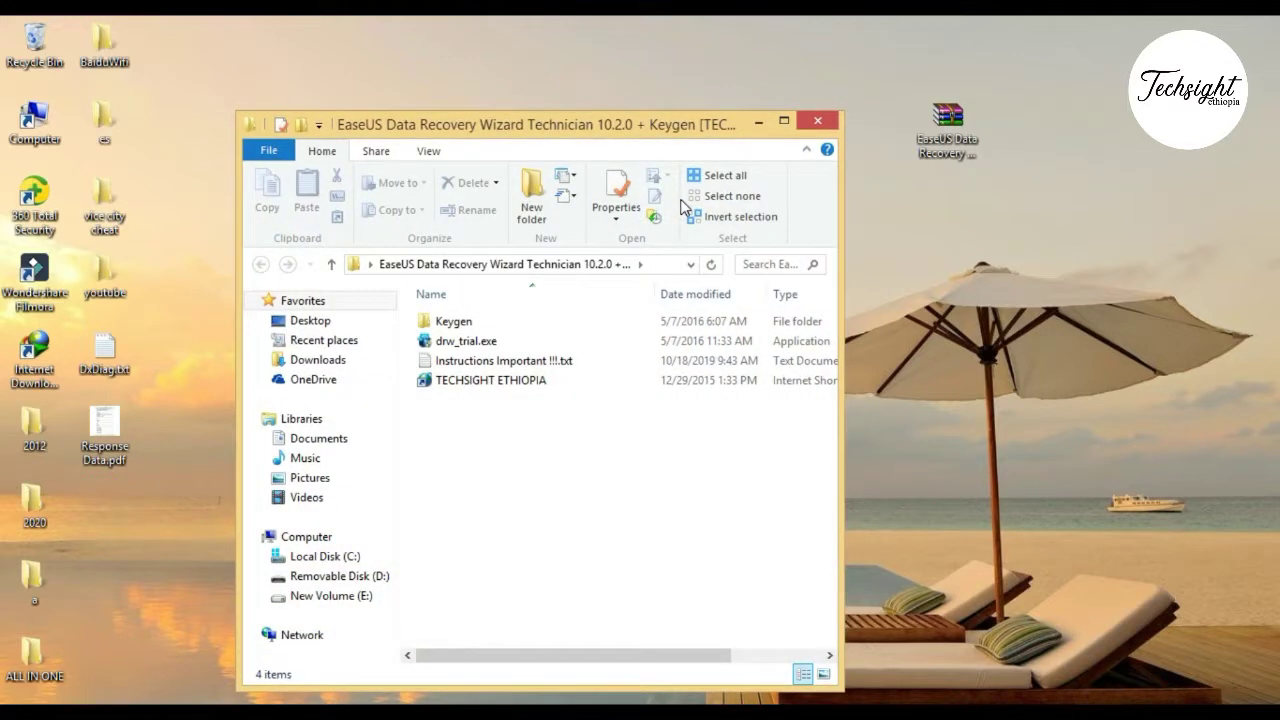
Run the drw_trial.exe installer and choose English as the setup language.
{"action": "left_click", "coordinate": [470, 348]}
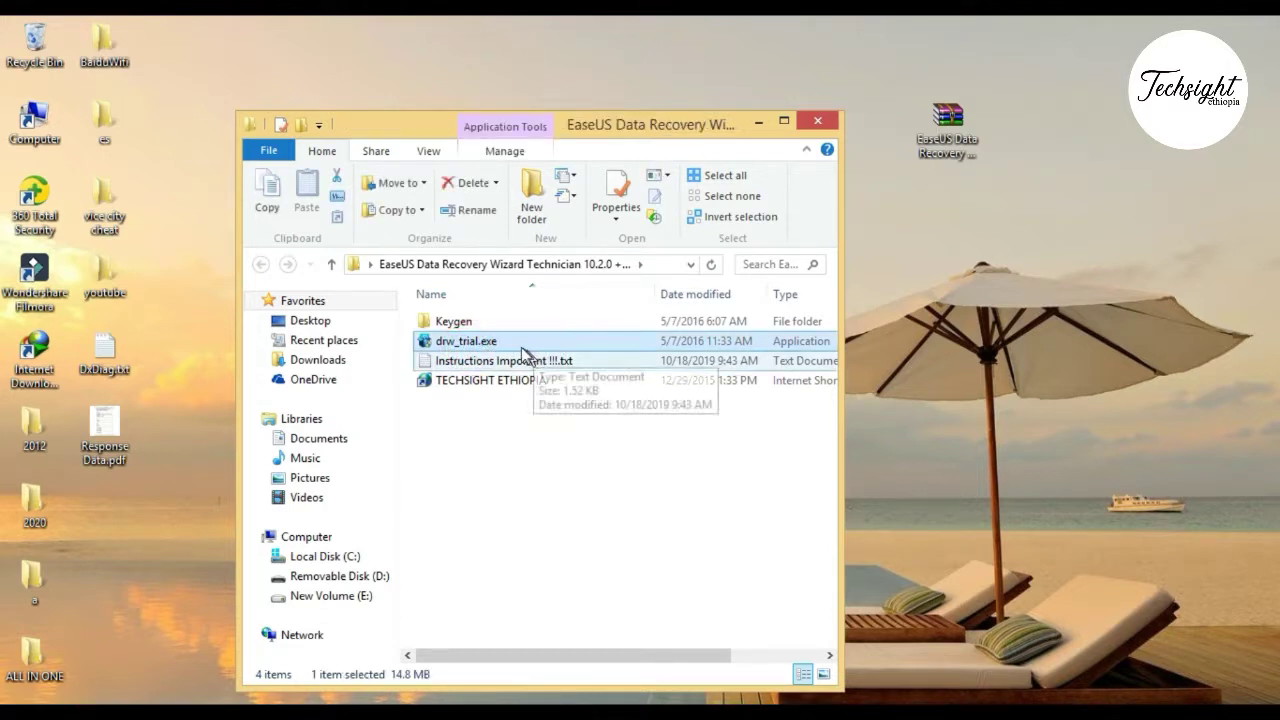
{"action": "double_click", "coordinate": [505, 344]}
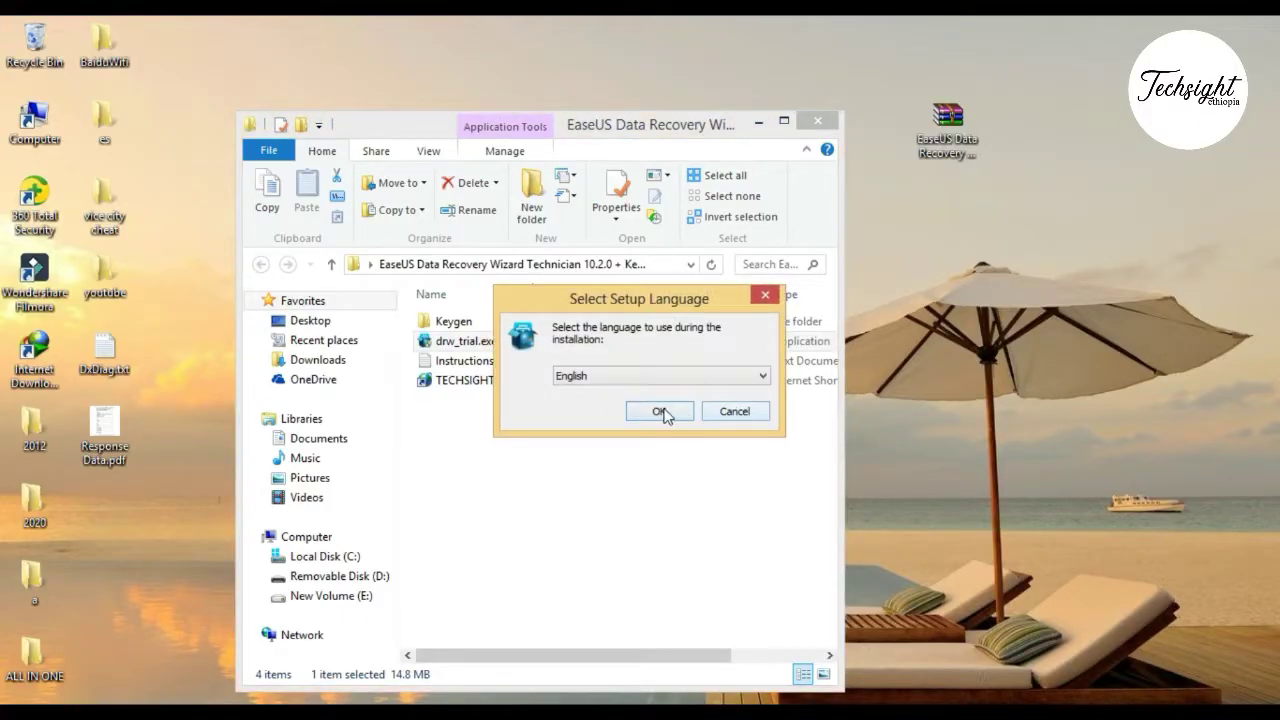
{"action": "left_click", "coordinate": [640, 376]}
{"action": "left_click", "coordinate": [623, 417]}
{"action": "left_click", "coordinate": [660, 412]}
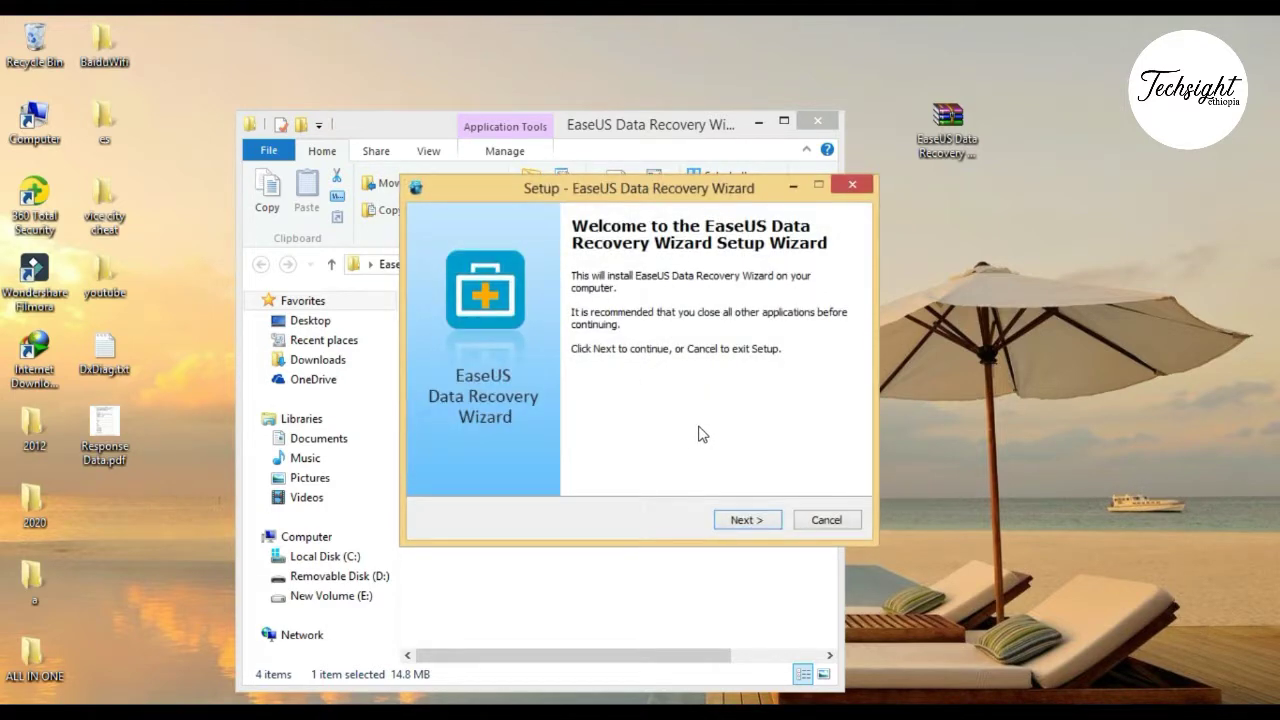
Accept the license agreement and install EaseUS Data Recovery Wizard with the default destination, Start Menu folder and desktop icon.
{"action": "left_click", "coordinate": [750, 522]}
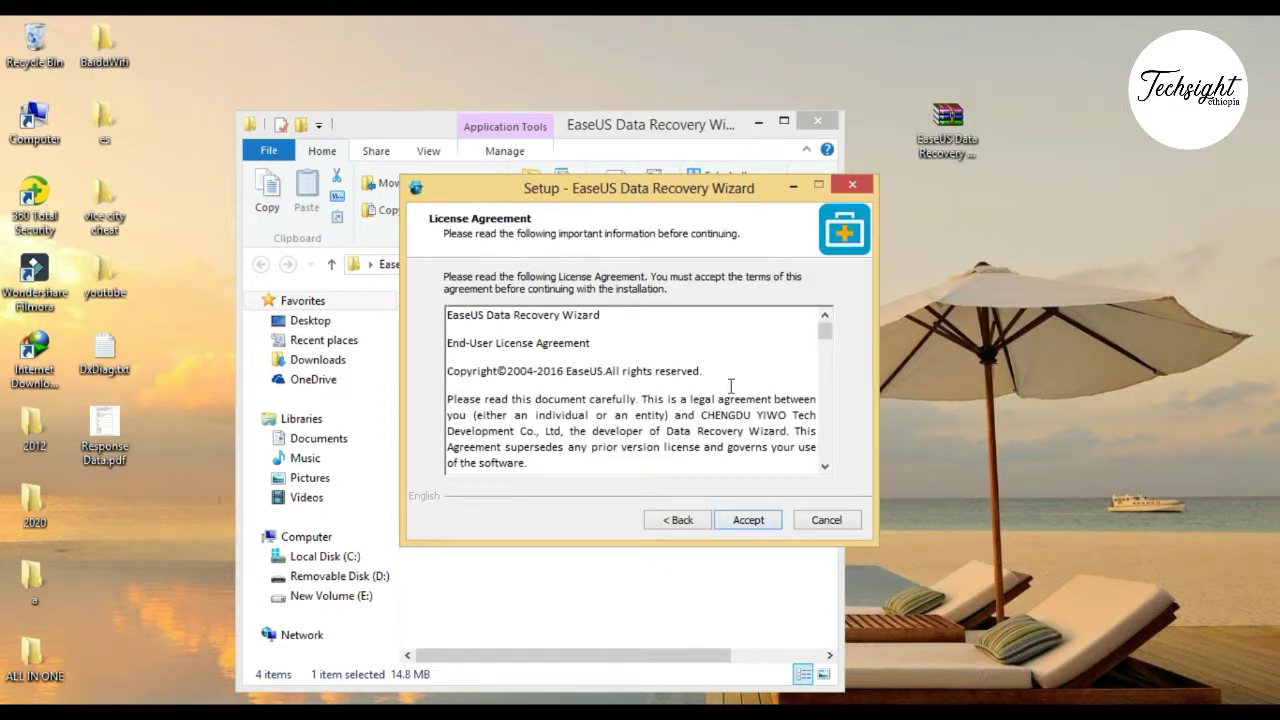
{"action": "left_click", "coordinate": [757, 522]}
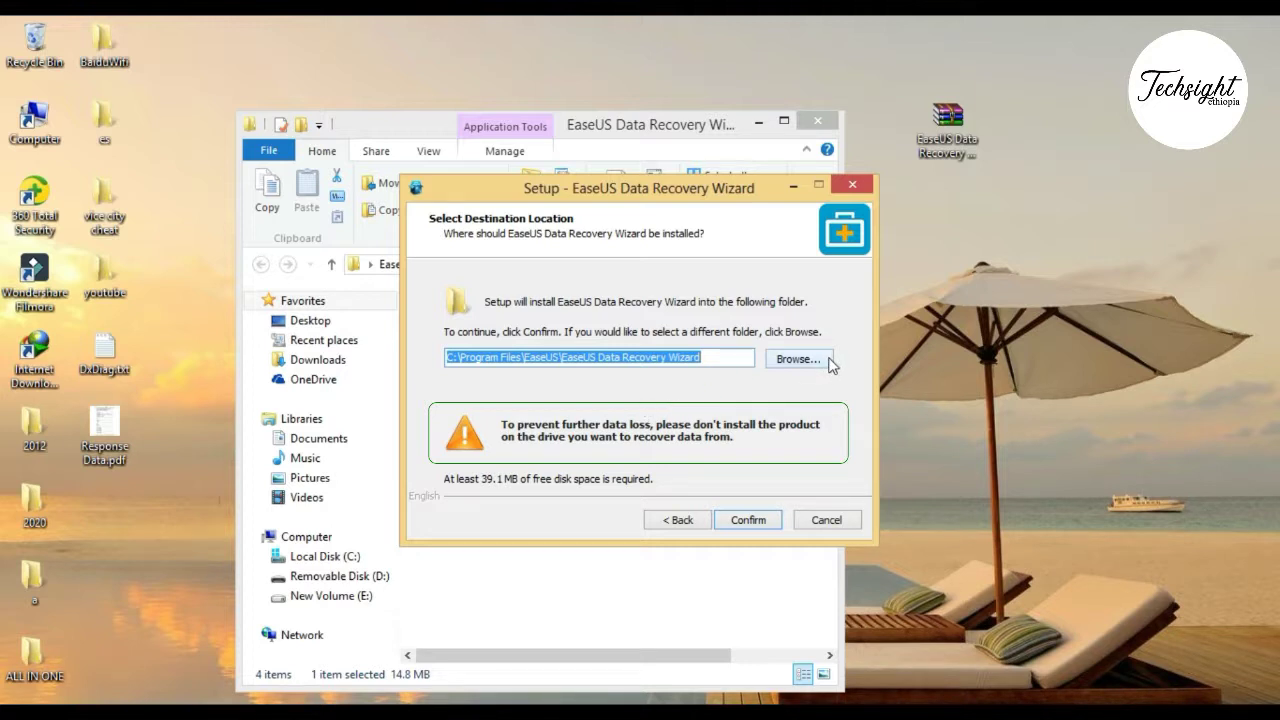
{"action": "left_click", "coordinate": [748, 520]}
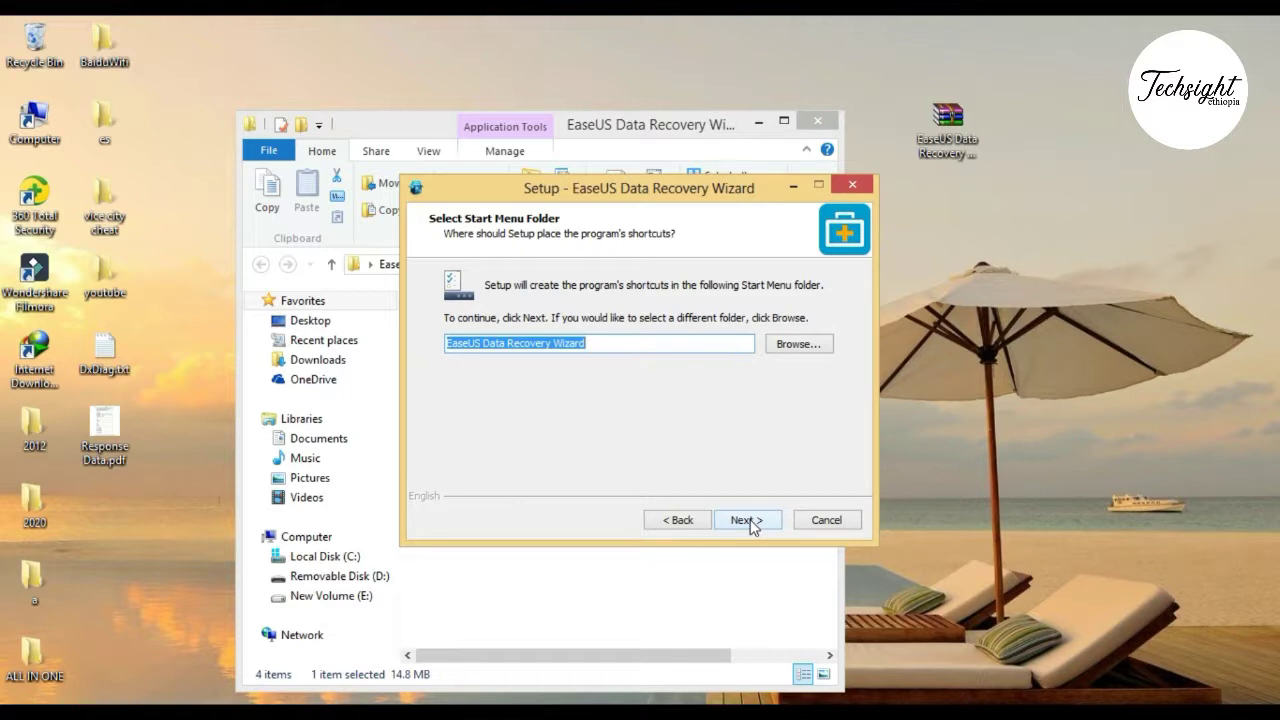
{"action": "left_click", "coordinate": [750, 520]}
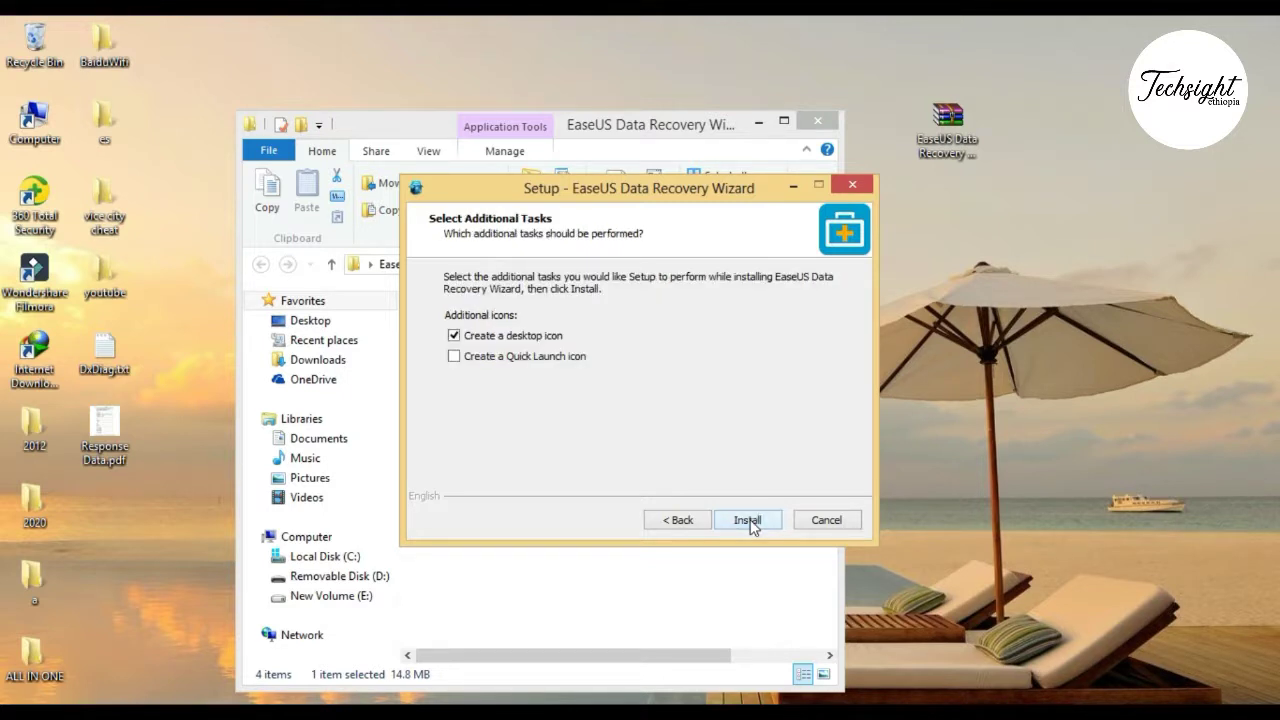
{"action": "left_click", "coordinate": [750, 522]}
{"action": "left_click", "coordinate": [752, 524]}
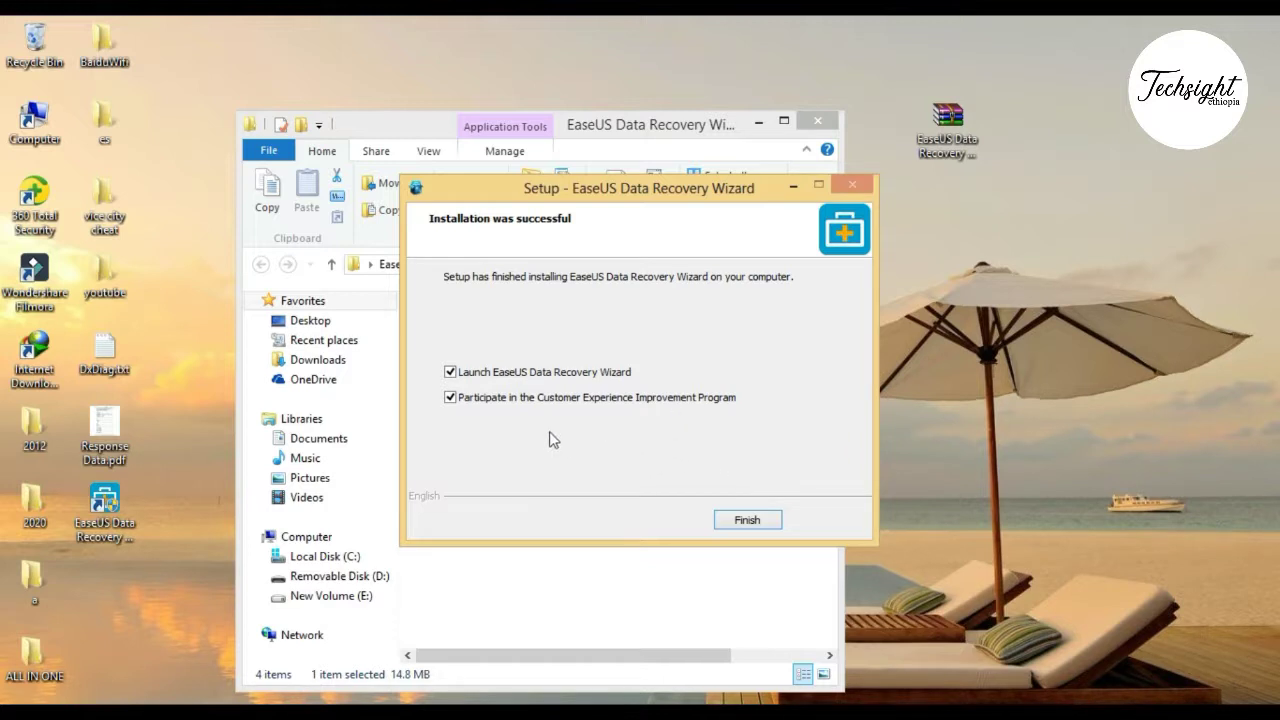
Finish the setup without launching the program or joining the Customer Experience Improvement Program, and close the browser window that opens.
{"action": "left_click", "coordinate": [478, 380]}
{"action": "left_click", "coordinate": [472, 405]}
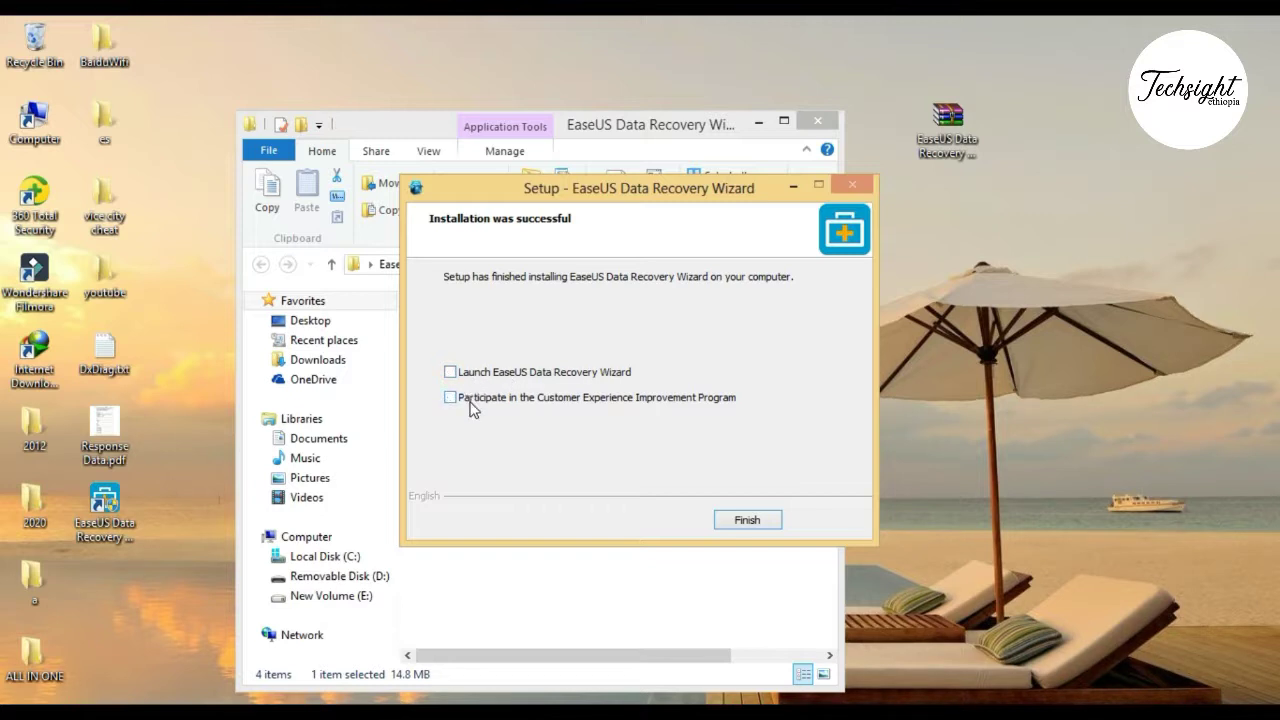
{"action": "left_click", "coordinate": [758, 522]}
{"action": "left_click", "coordinate": [758, 522]}
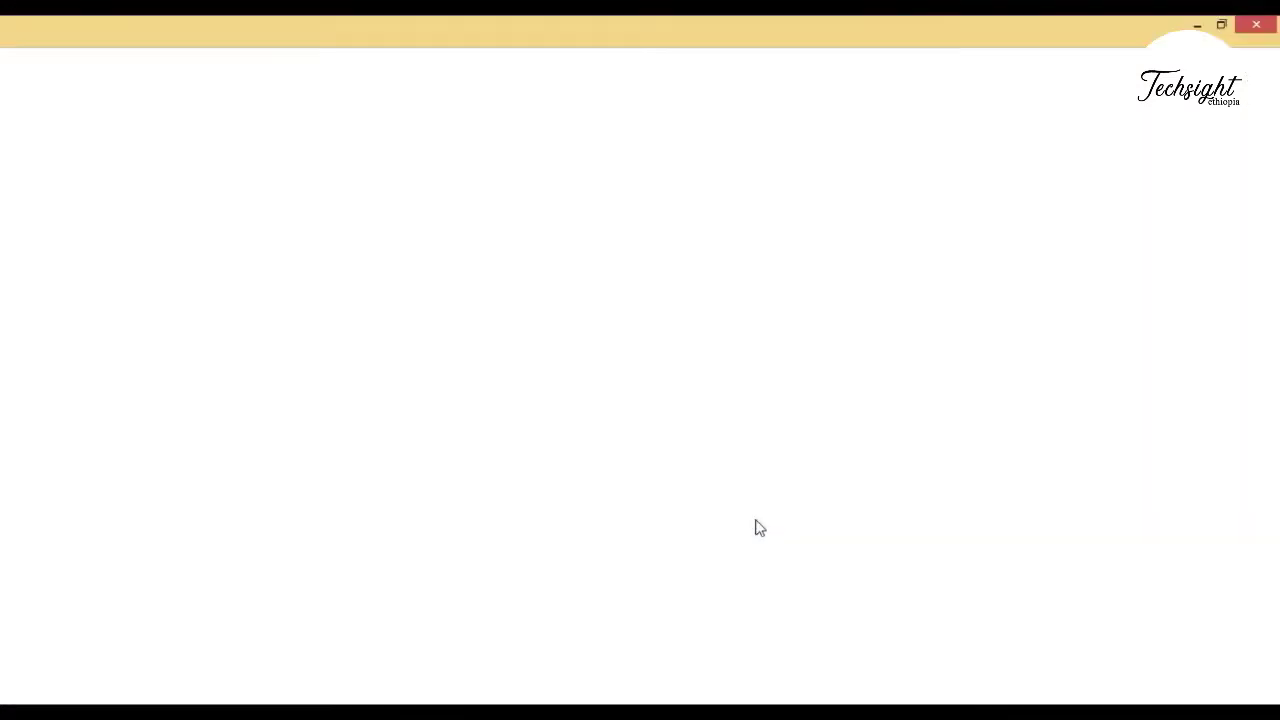
{"action": "left_click", "coordinate": [1257, 25]}
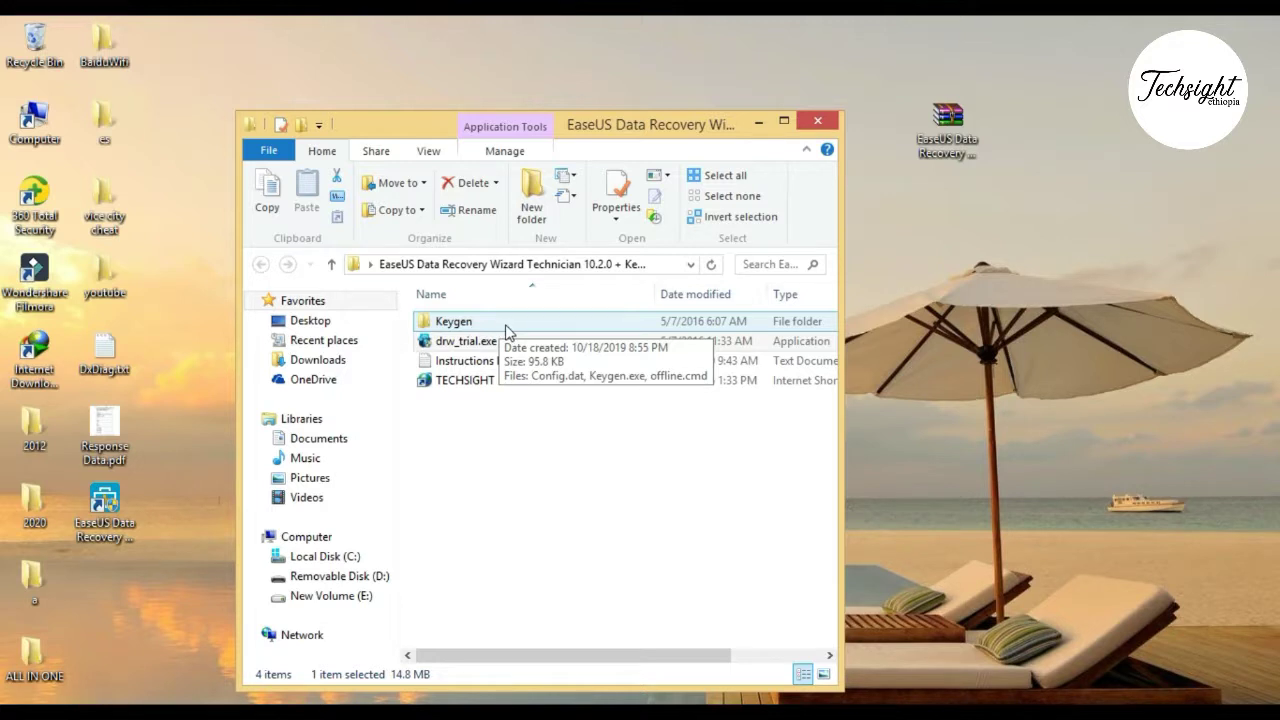
Copy the Config.dat file from the extracted Keygen folder.
{"action": "left_click", "coordinate": [490, 330]}
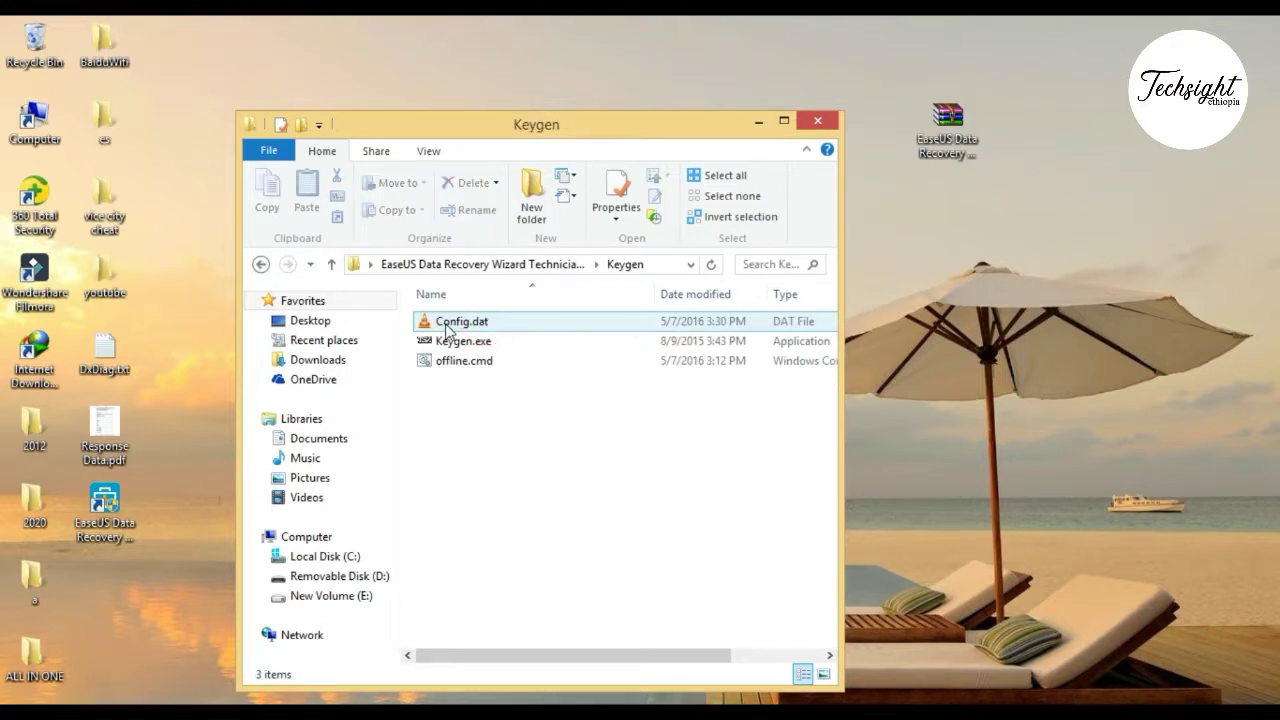
{"action": "left_click", "coordinate": [499, 331]}
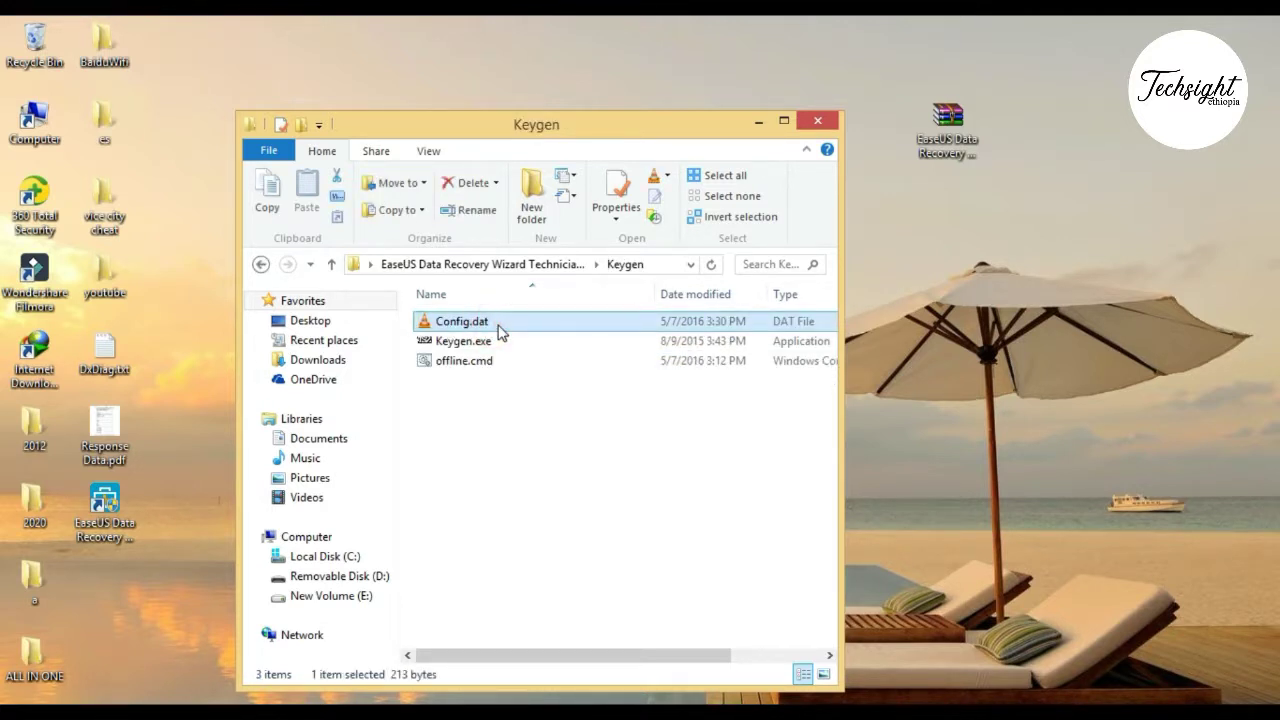
{"action": "right_click", "coordinate": [499, 331]}
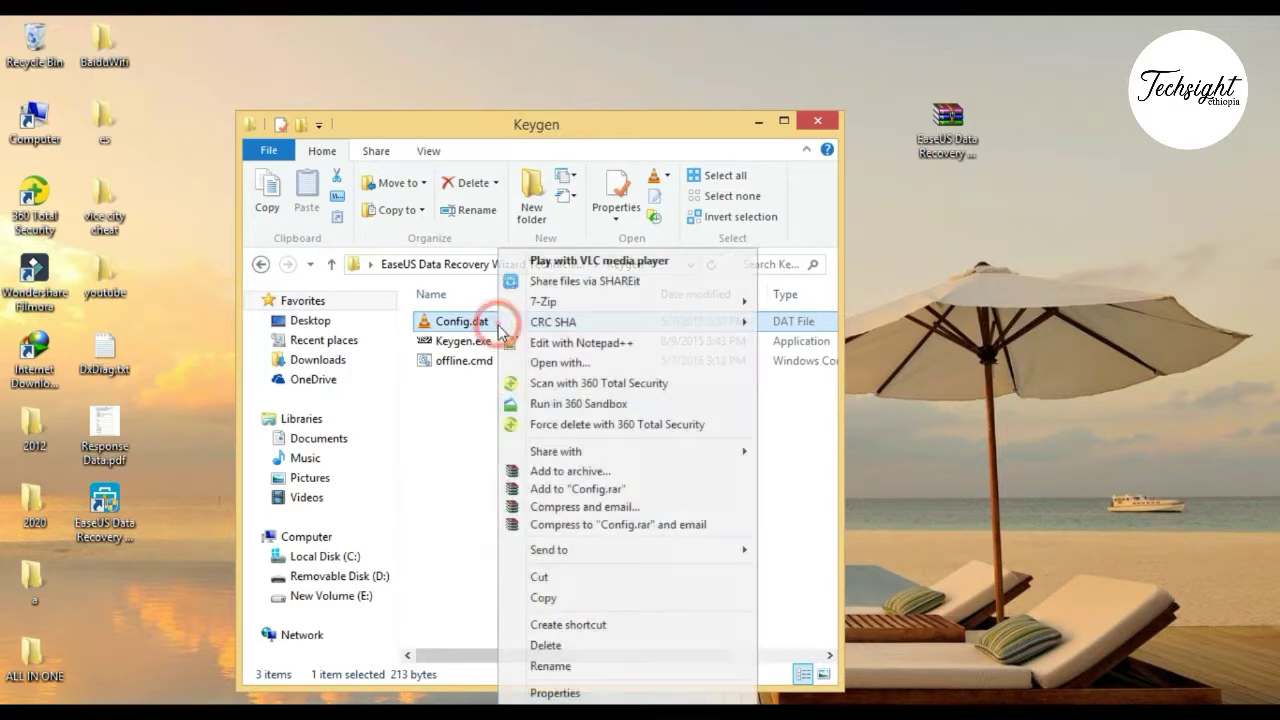
{"action": "left_click", "coordinate": [544, 598]}
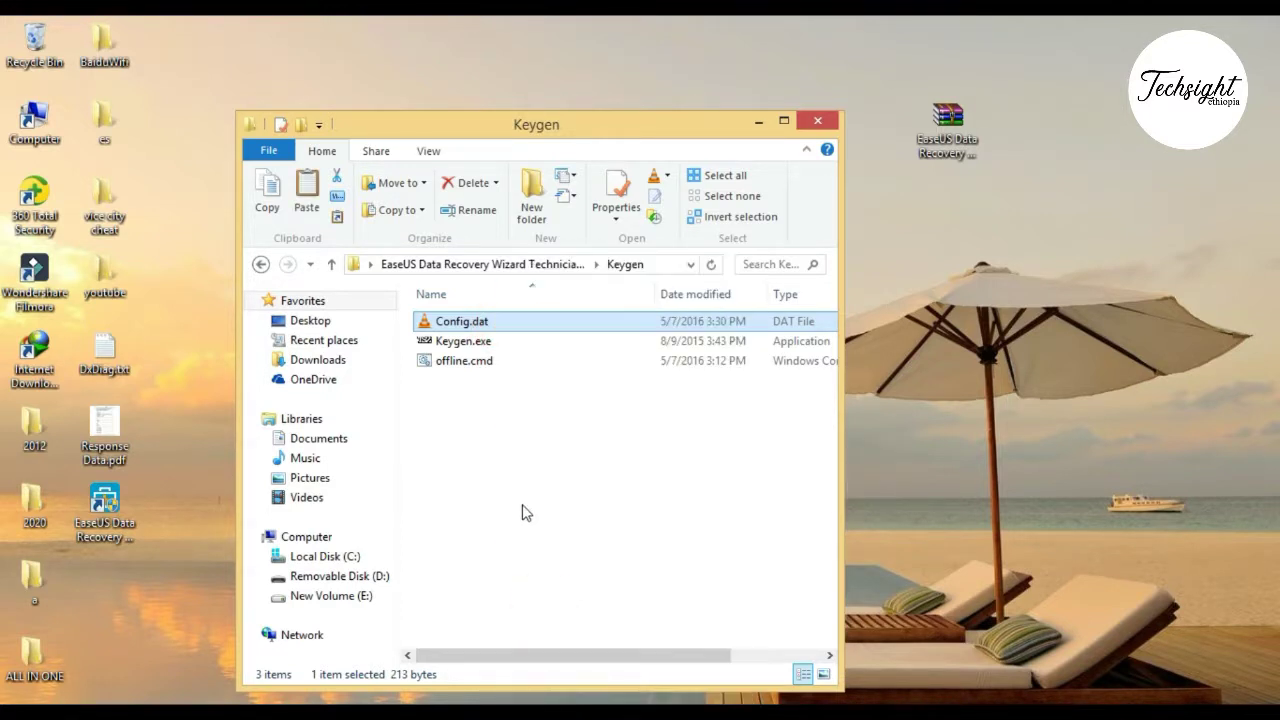
Replace Config.dat in the installation folder of the EaseUS Data Recovery Wizard shortcut with the copied file, allowing access, and close the folder.
{"action": "left_click", "coordinate": [120, 514]}
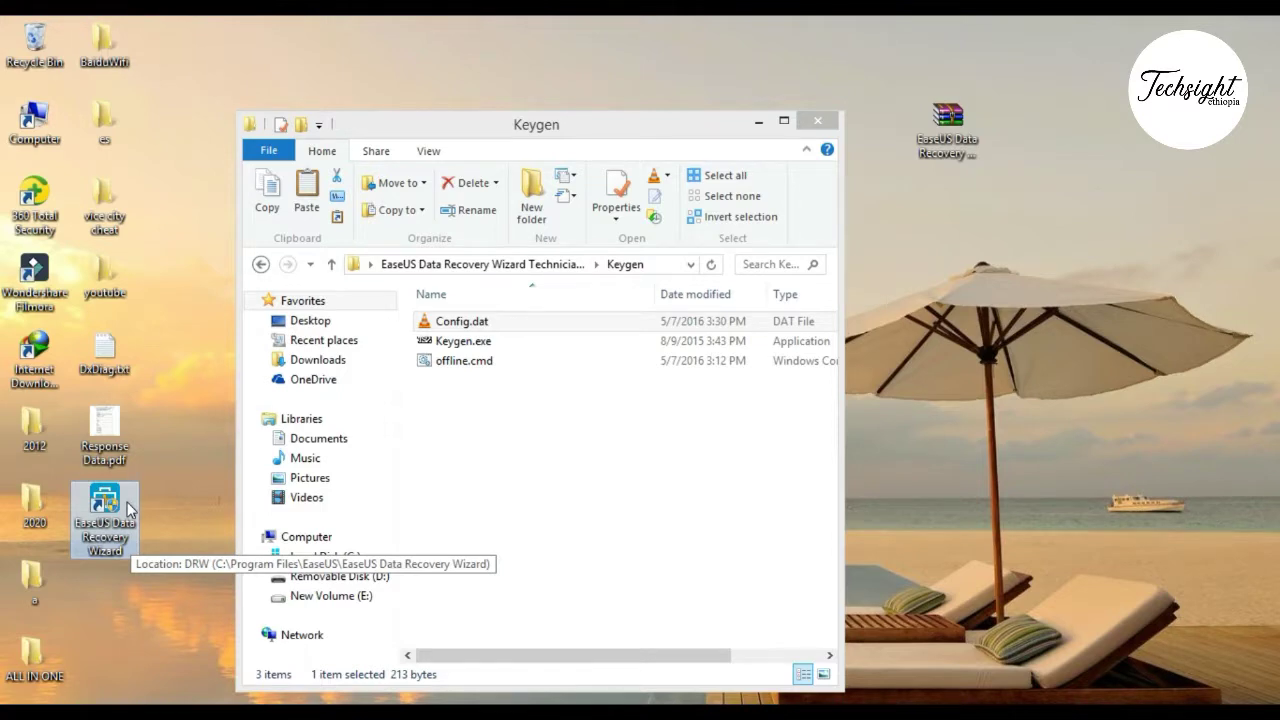
{"action": "right_click", "coordinate": [127, 511]}
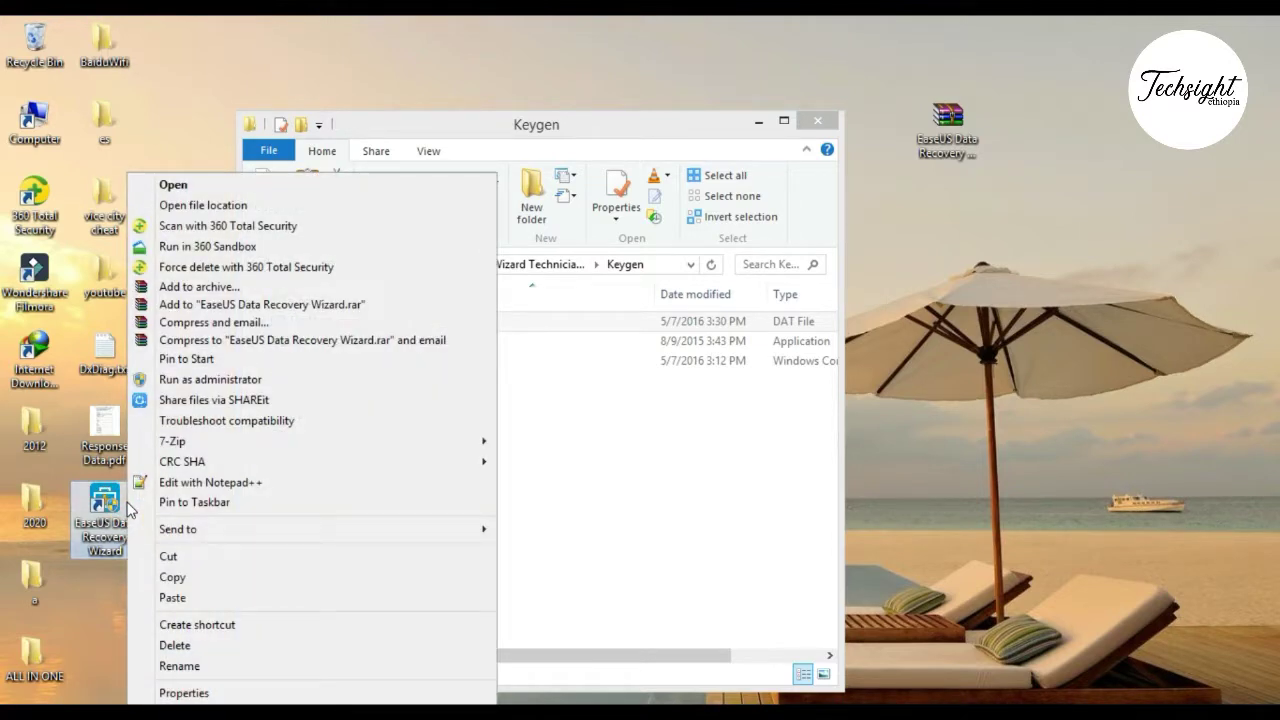
{"action": "left_click", "coordinate": [237, 205]}
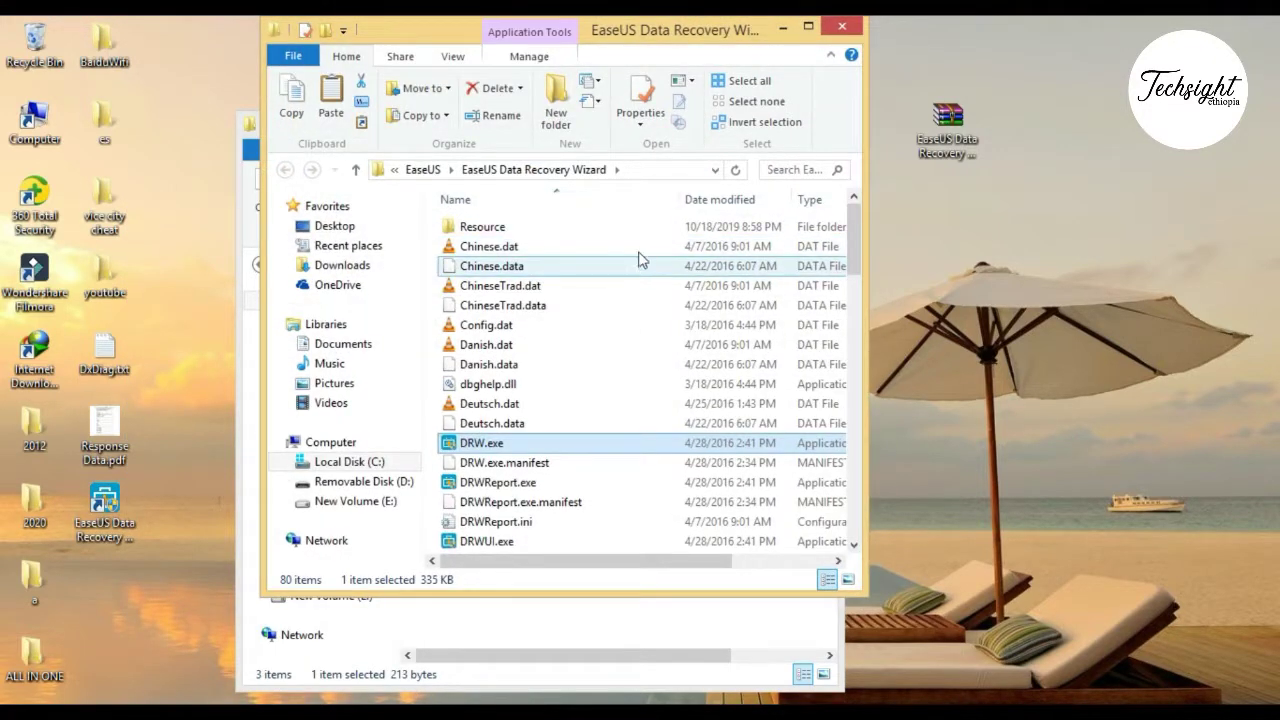
{"action": "right_click", "coordinate": [641, 262]}
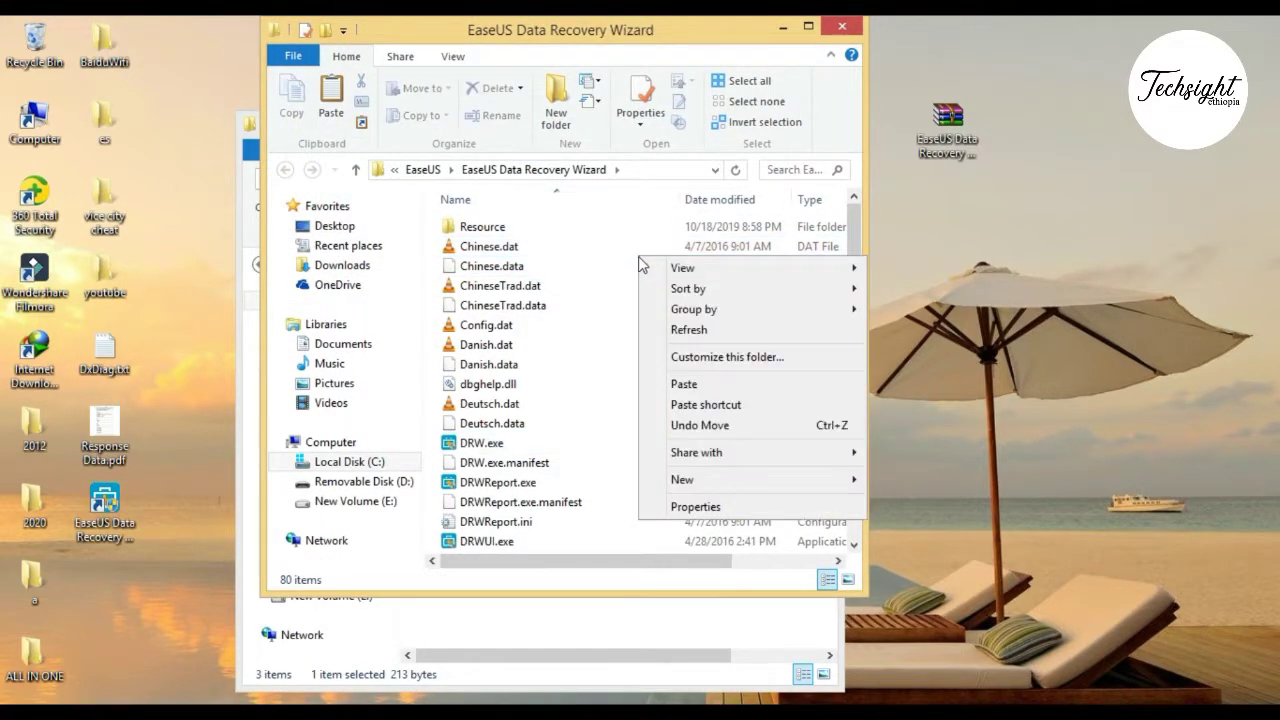
{"action": "left_click", "coordinate": [693, 387]}
{"action": "left_click_drag", "start_coordinate": [688, 118], "coordinate": [686, 170]}
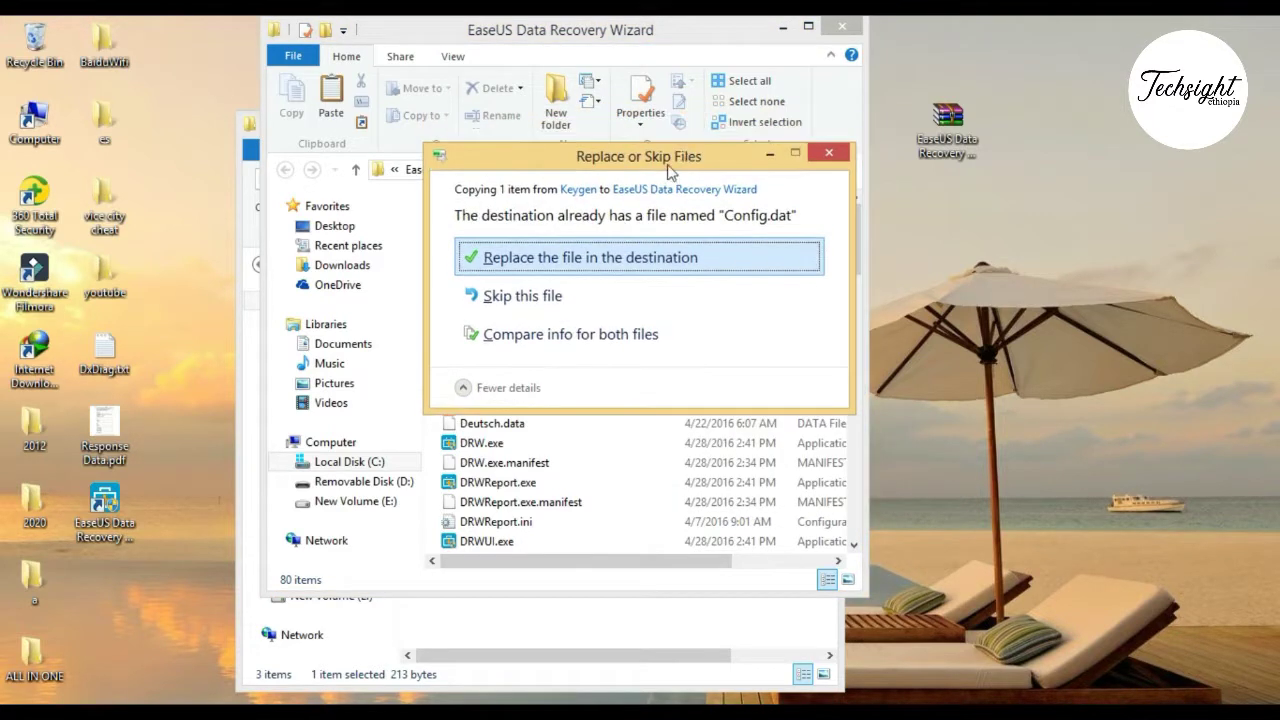
{"action": "left_click", "coordinate": [668, 261]}
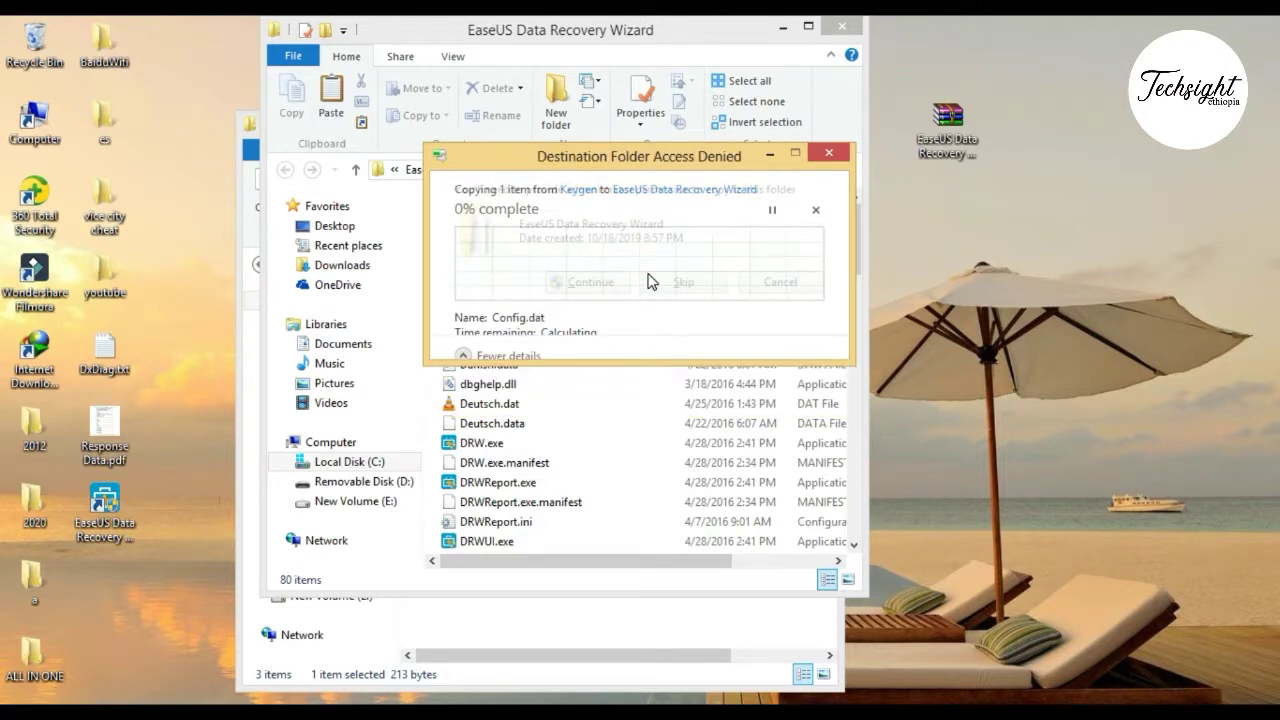
{"action": "left_click", "coordinate": [596, 288]}
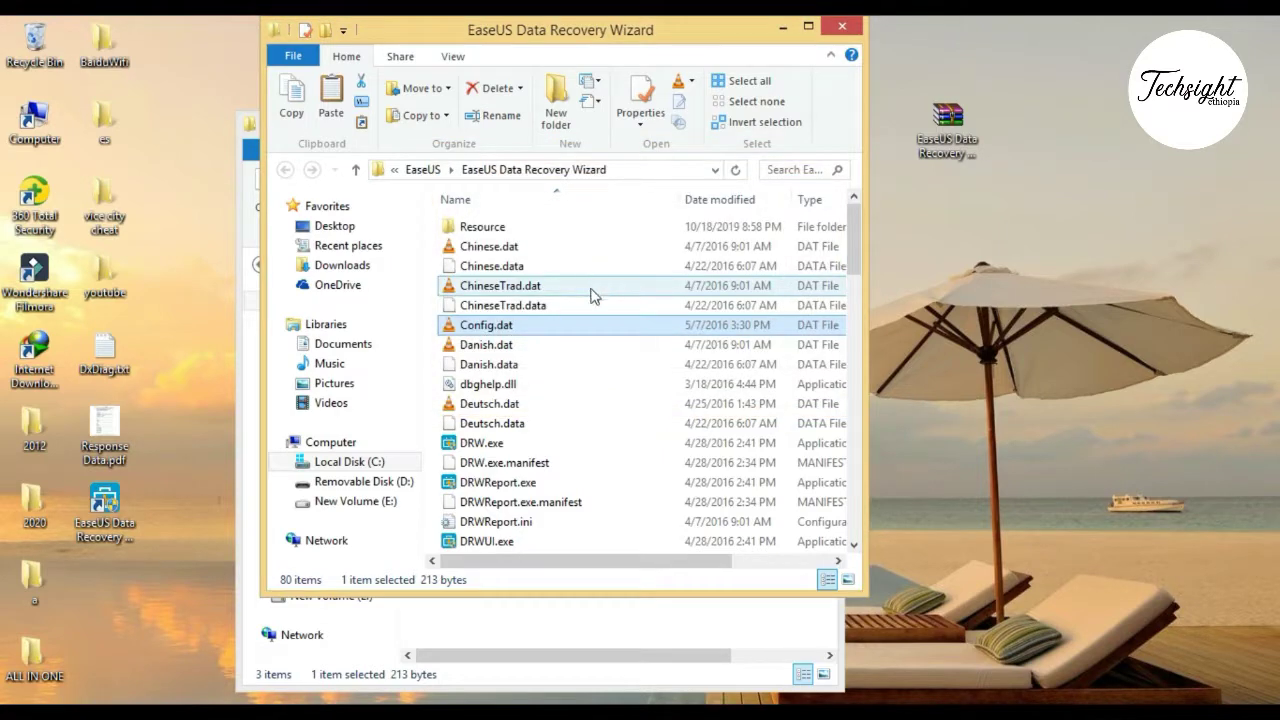
{"action": "left_click", "coordinate": [841, 30]}
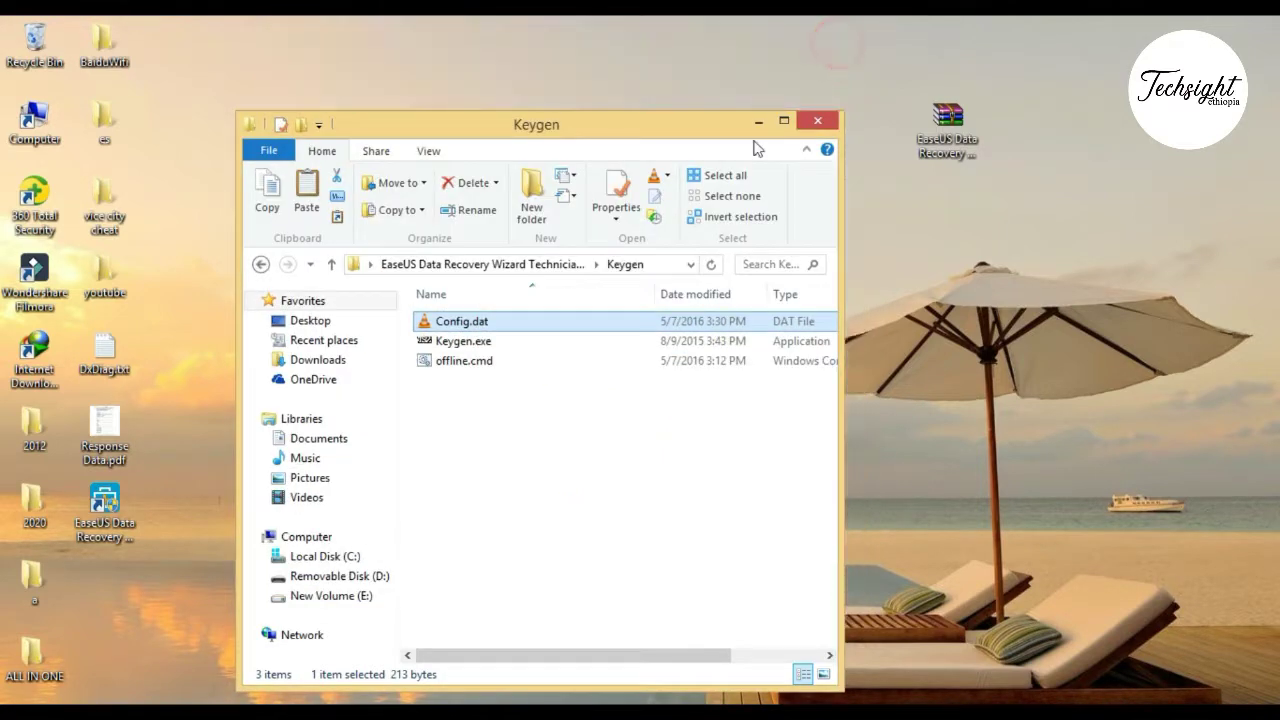
Run Keygen.exe, place its window beside the folder, and generate and copy a license code.
{"action": "left_click", "coordinate": [495, 345]}
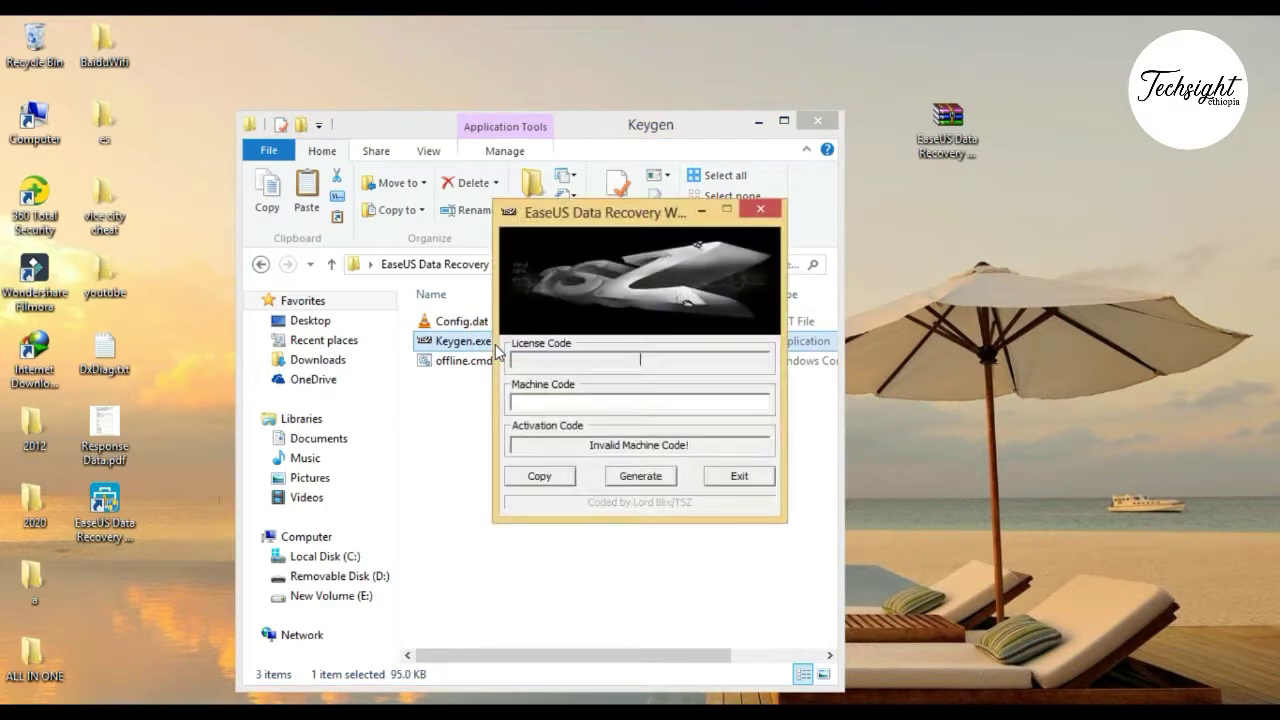
{"action": "left_click_drag", "start_coordinate": [632, 228], "coordinate": [1037, 190]}
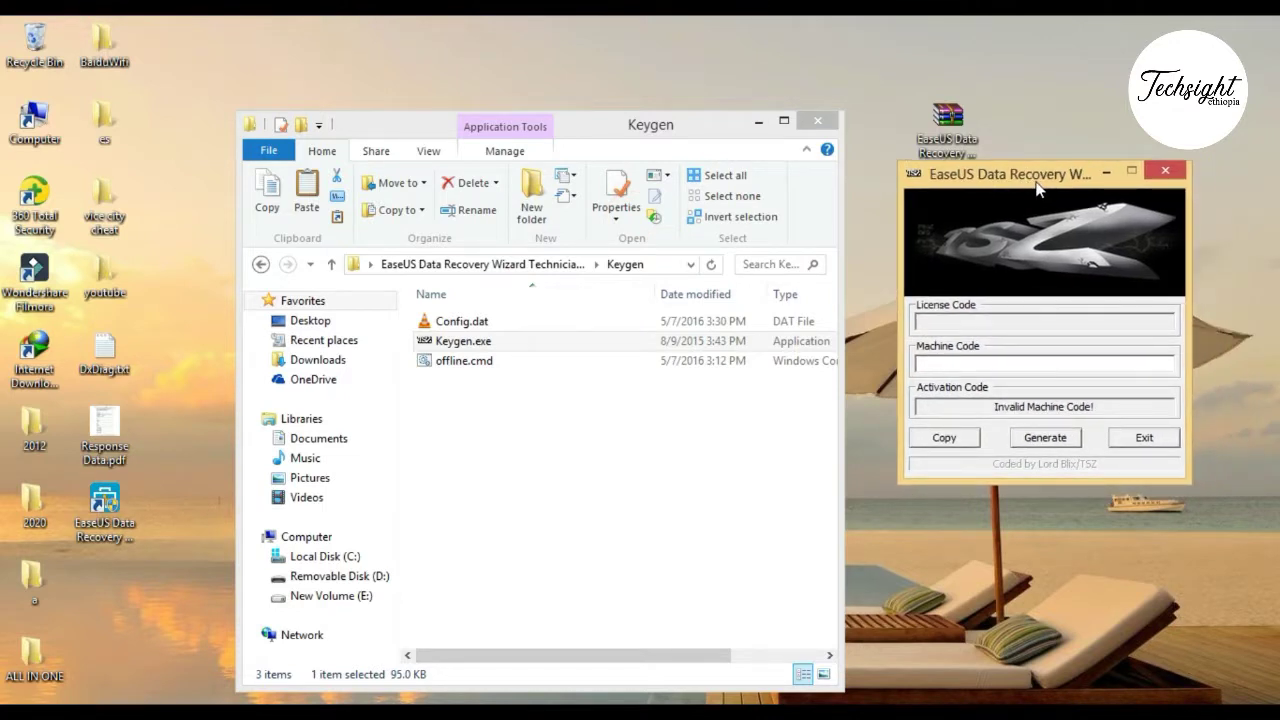
{"action": "left_click", "coordinate": [1045, 447]}
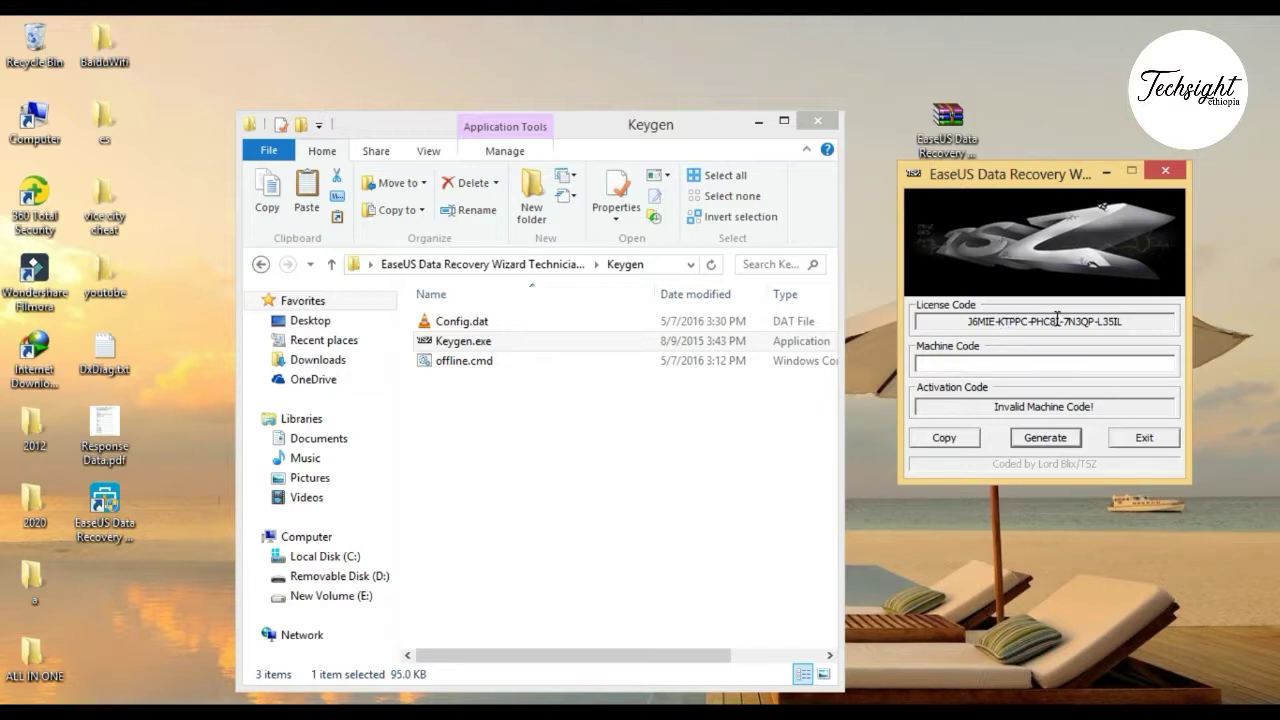
{"action": "left_click", "coordinate": [953, 439]}
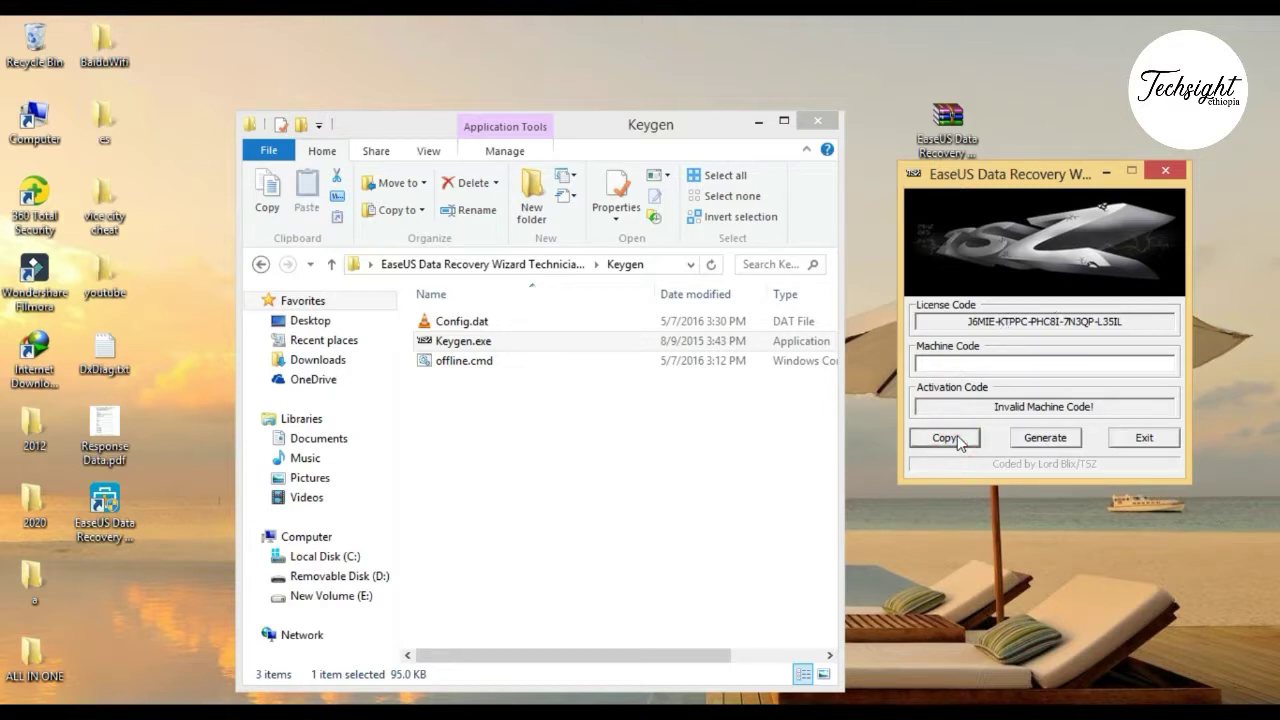
Launch EaseUS Data Recovery Wizard from the desktop and open its full-version registration dialog.
{"action": "left_click", "coordinate": [132, 500]}
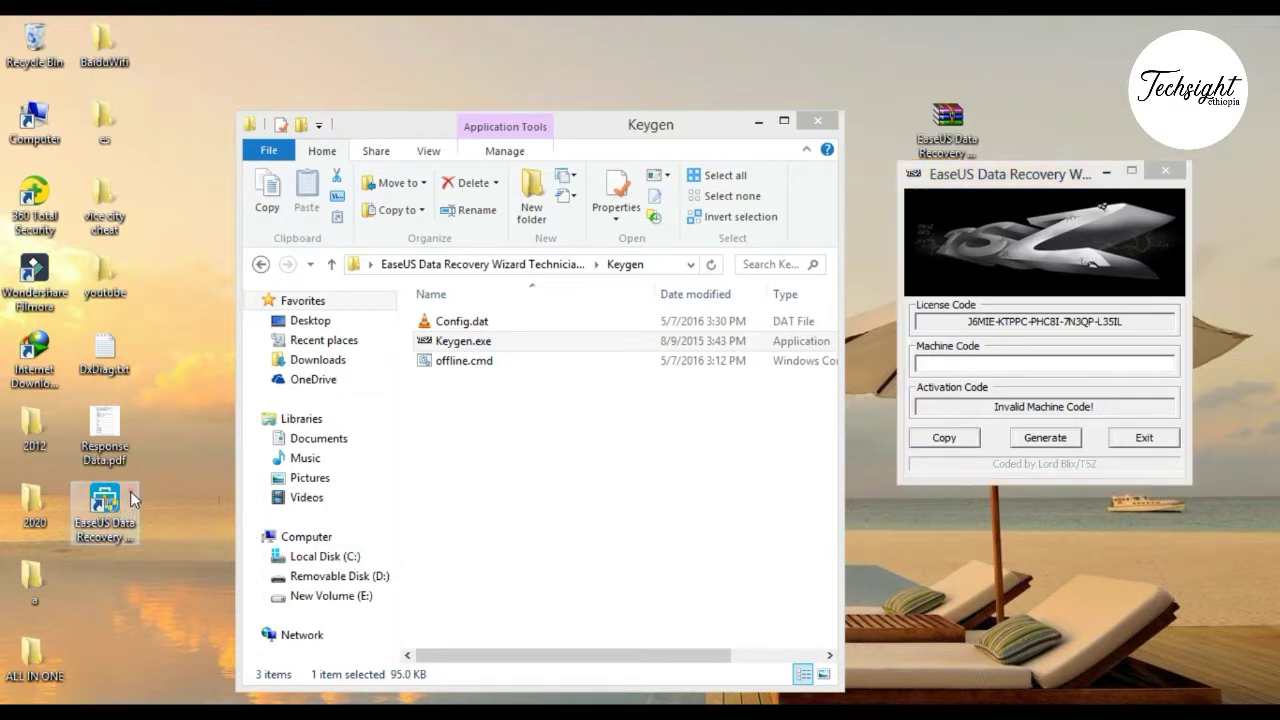
{"action": "left_click", "coordinate": [132, 500]}
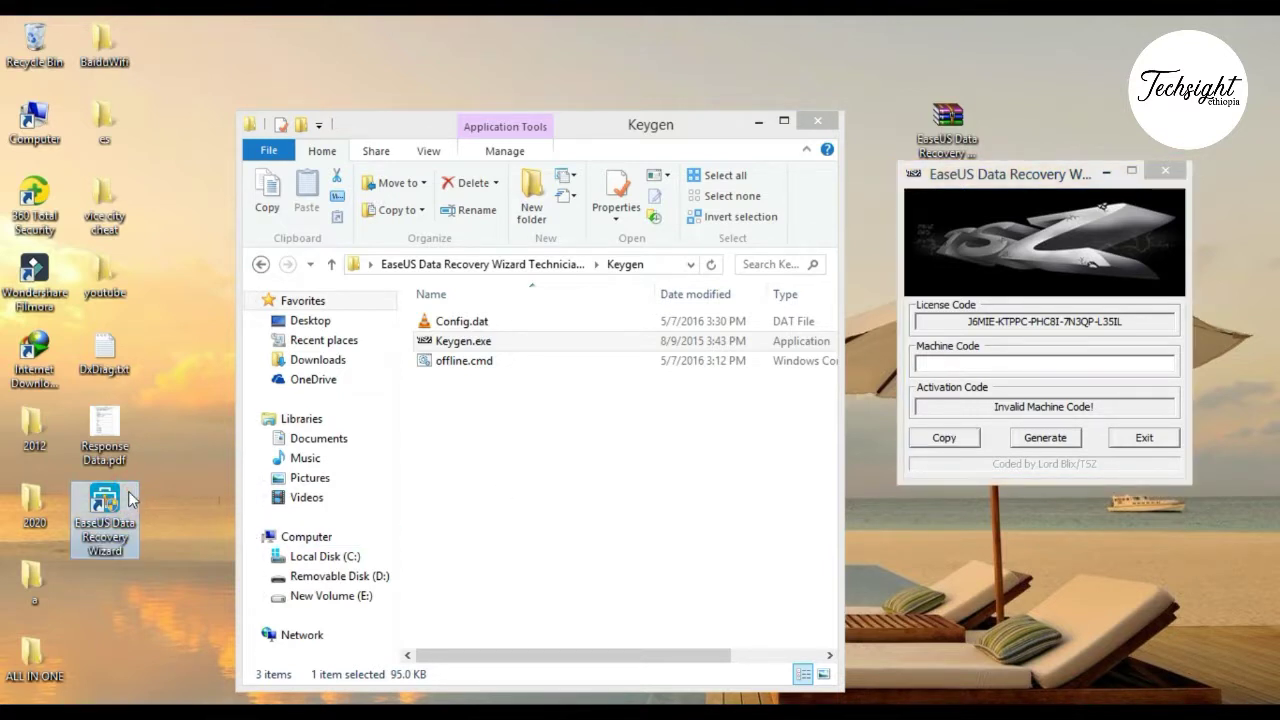
{"action": "double_click", "coordinate": [132, 500]}
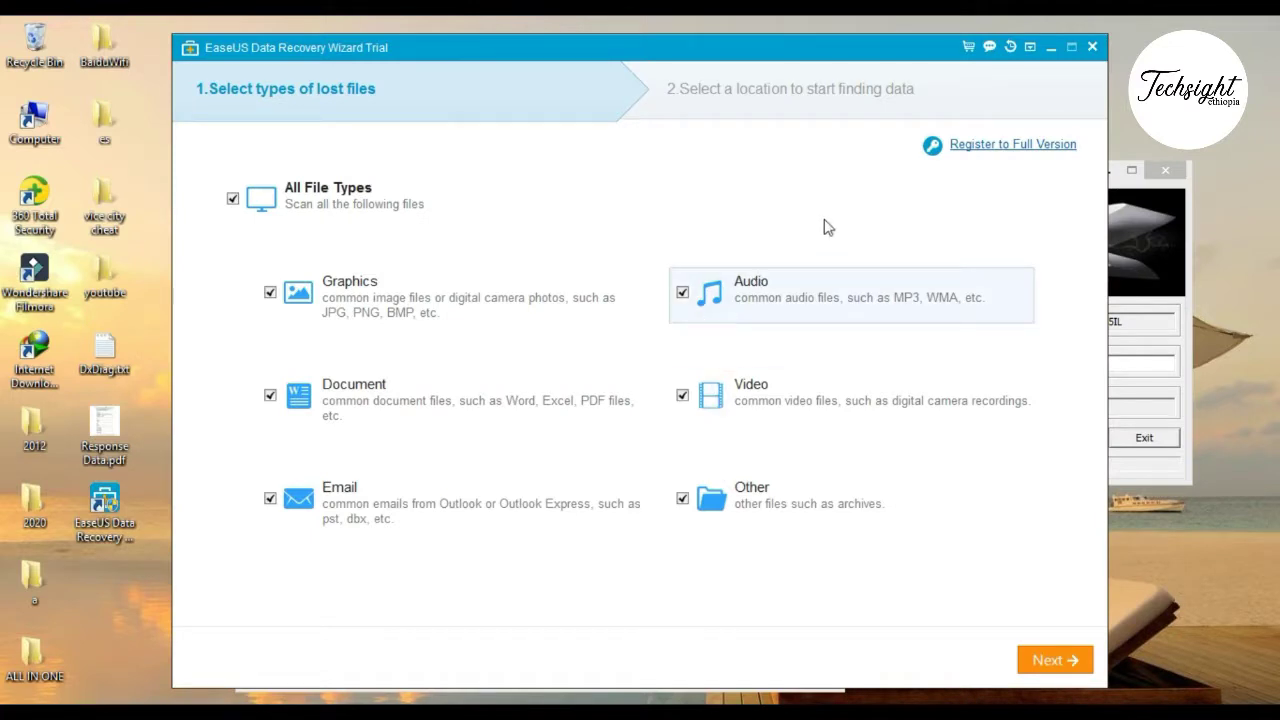
{"action": "left_click", "coordinate": [1001, 143]}
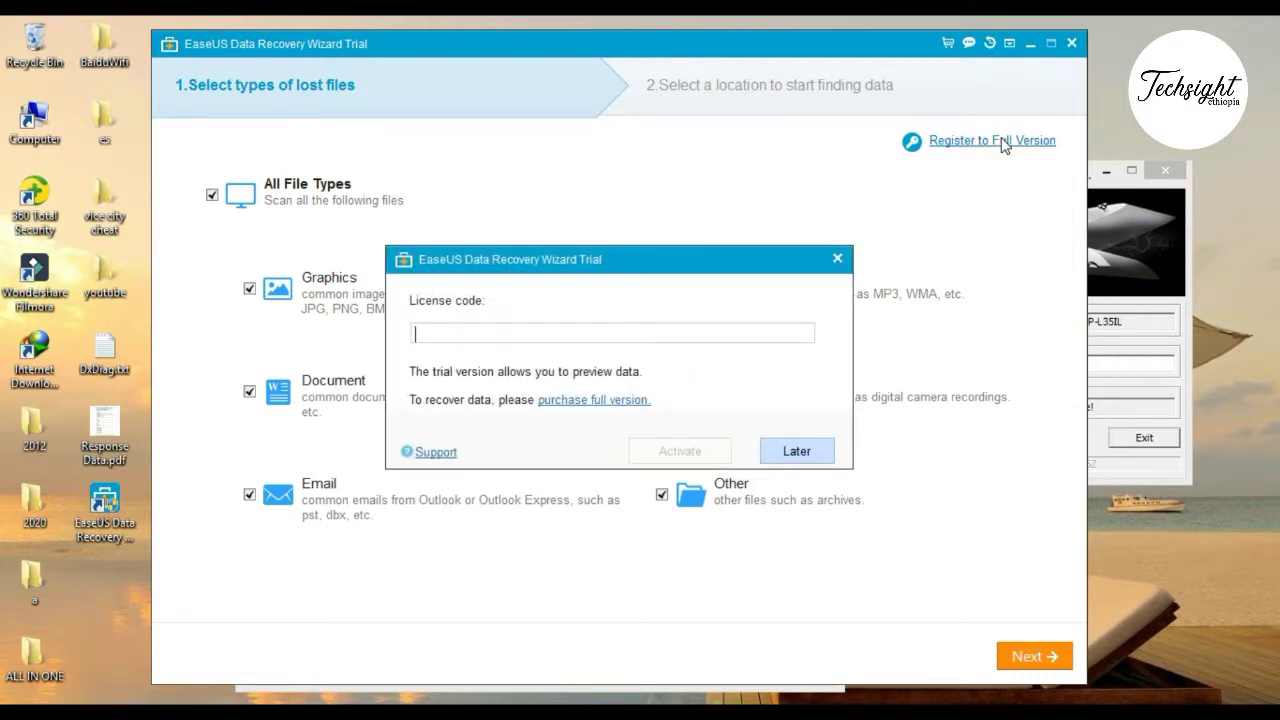
Copy the generated license code from the keygen window, paste it into the License code field of the registration dialog, and activate.
{"action": "left_click", "coordinate": [614, 330]}
{"action": "left_click", "coordinate": [1125, 204]}
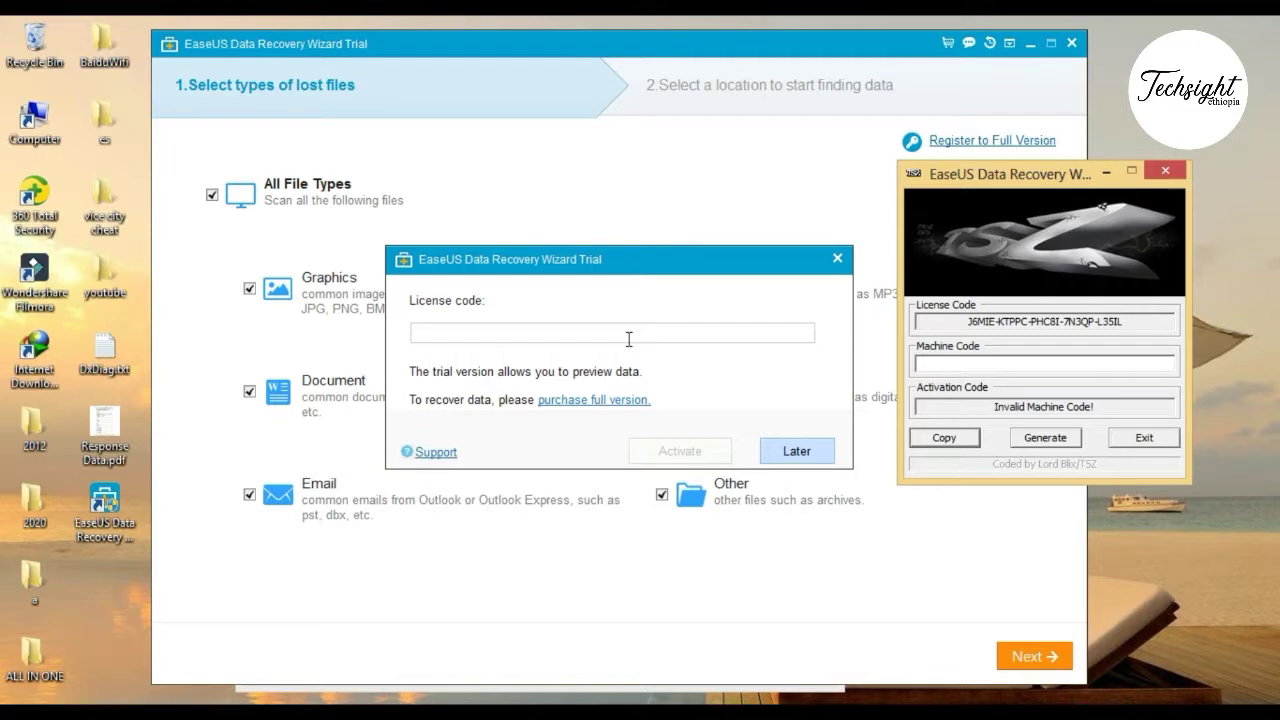
{"action": "left_click", "coordinate": [944, 437]}
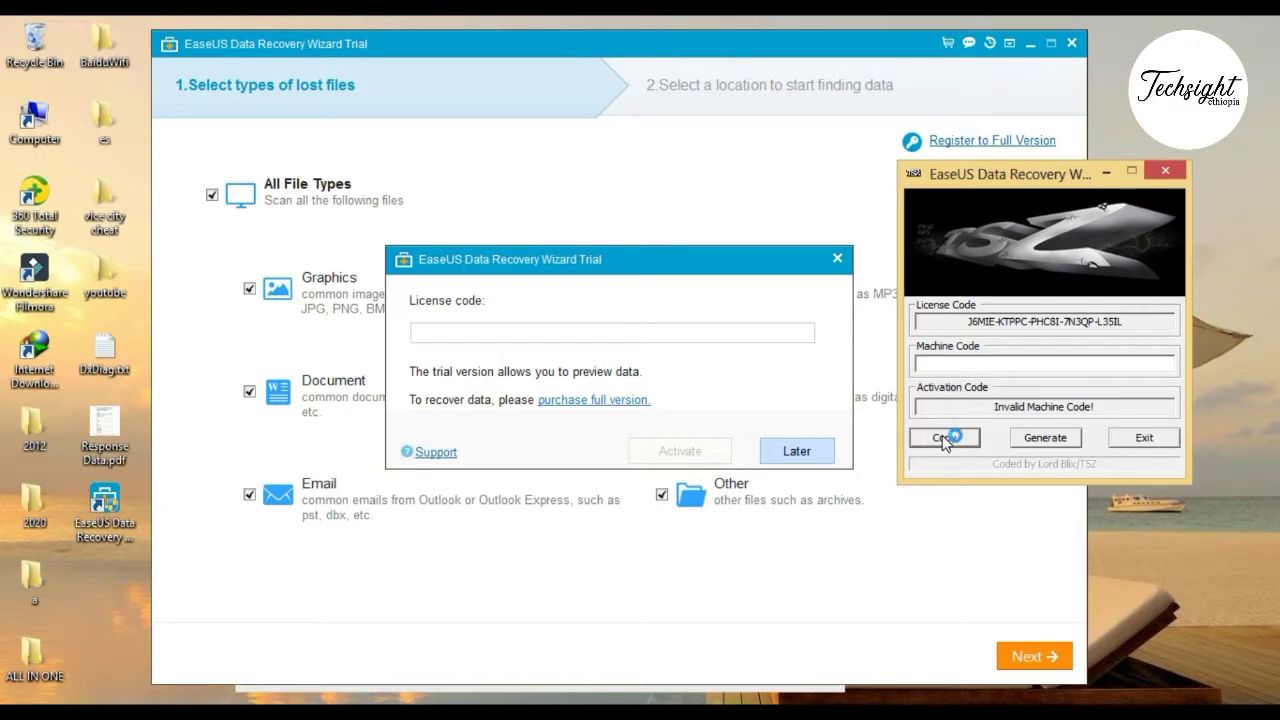
{"action": "left_click", "coordinate": [618, 337]}
{"action": "right_click", "coordinate": [618, 338]}
{"action": "left_click", "coordinate": [689, 416]}
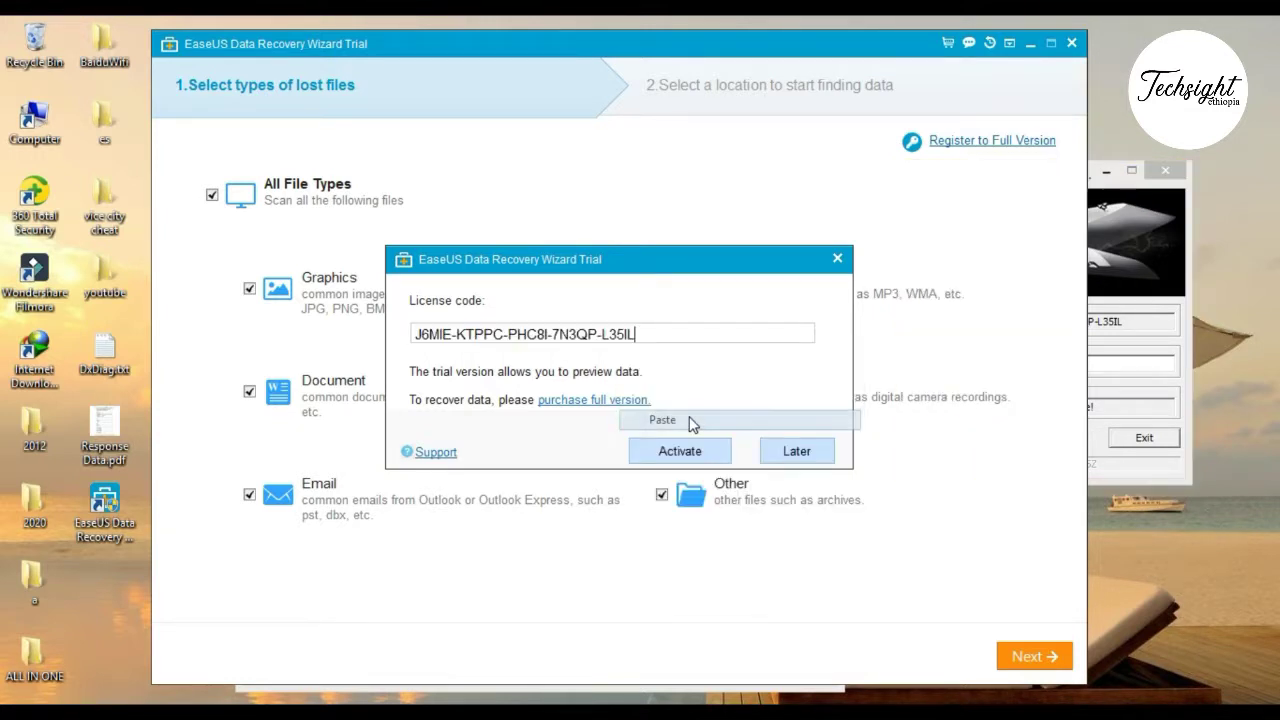
{"action": "left_click", "coordinate": [686, 451]}
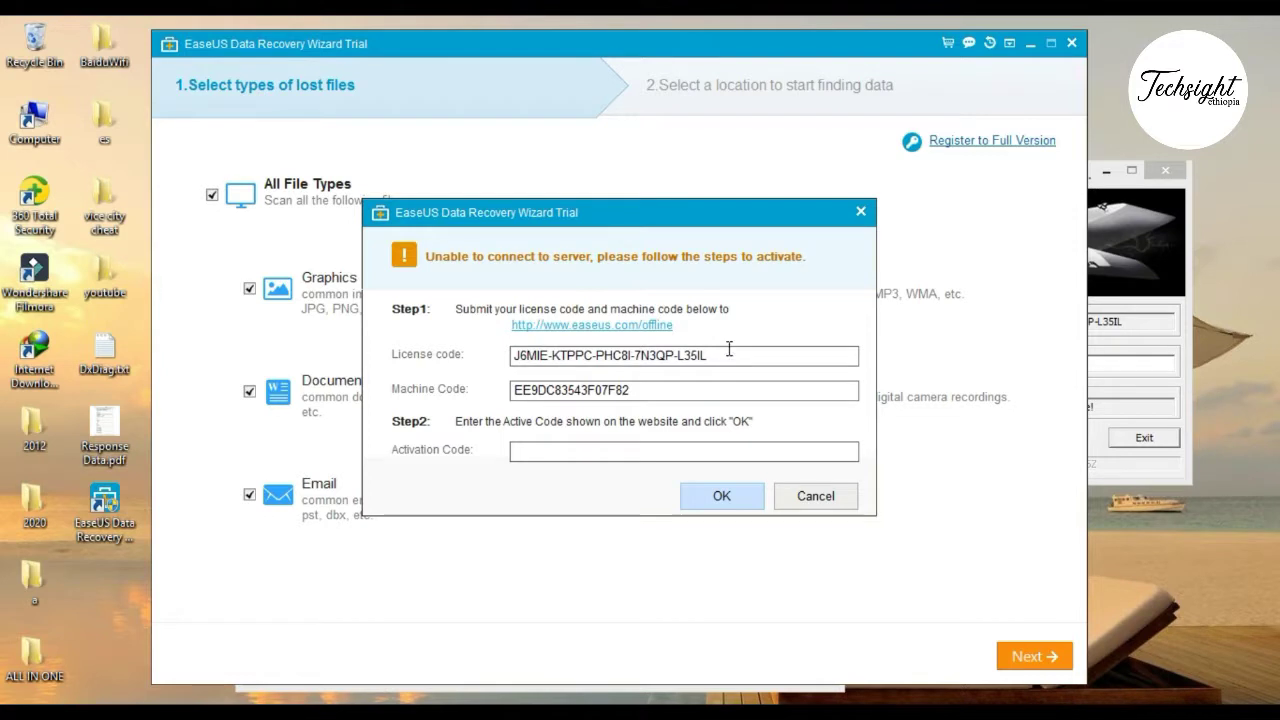
Copy the machine code from the offline activation dialog into the keygen's Machine Code field and generate an activation code.
{"action": "left_click_drag", "start_coordinate": [728, 354], "coordinate": [512, 357]}
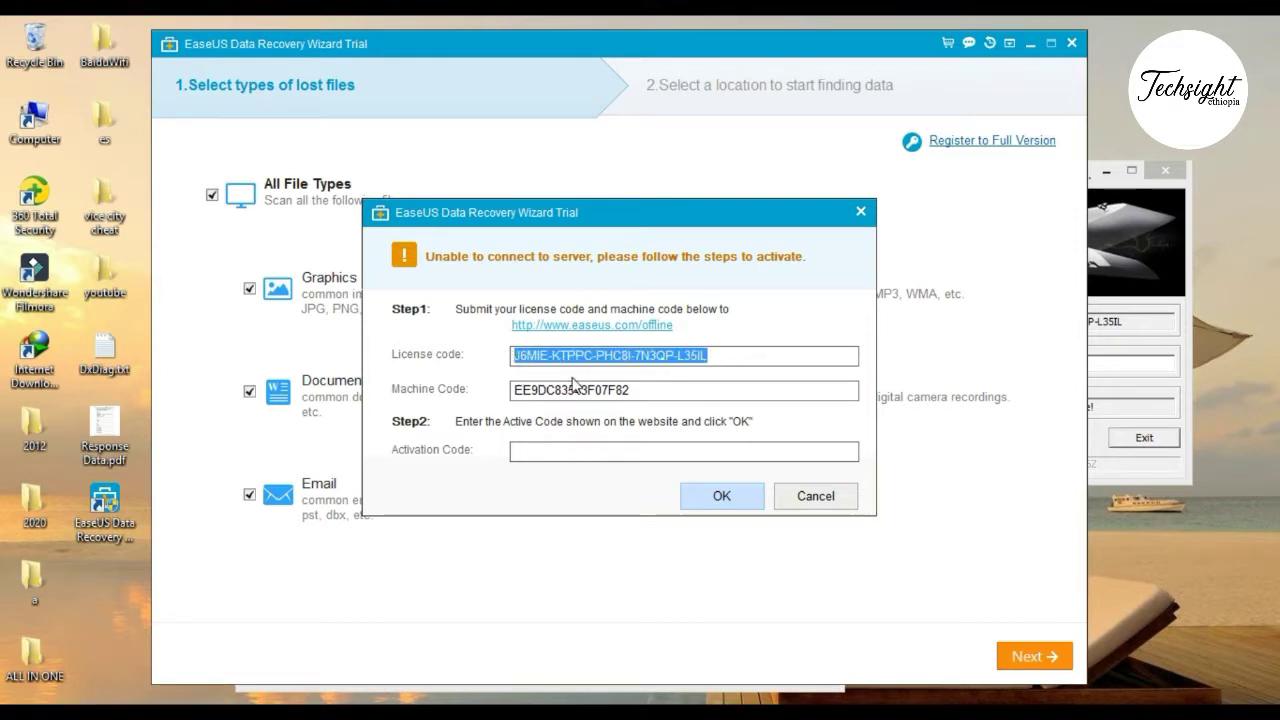
{"action": "left_click_drag", "start_coordinate": [636, 391], "coordinate": [498, 393]}
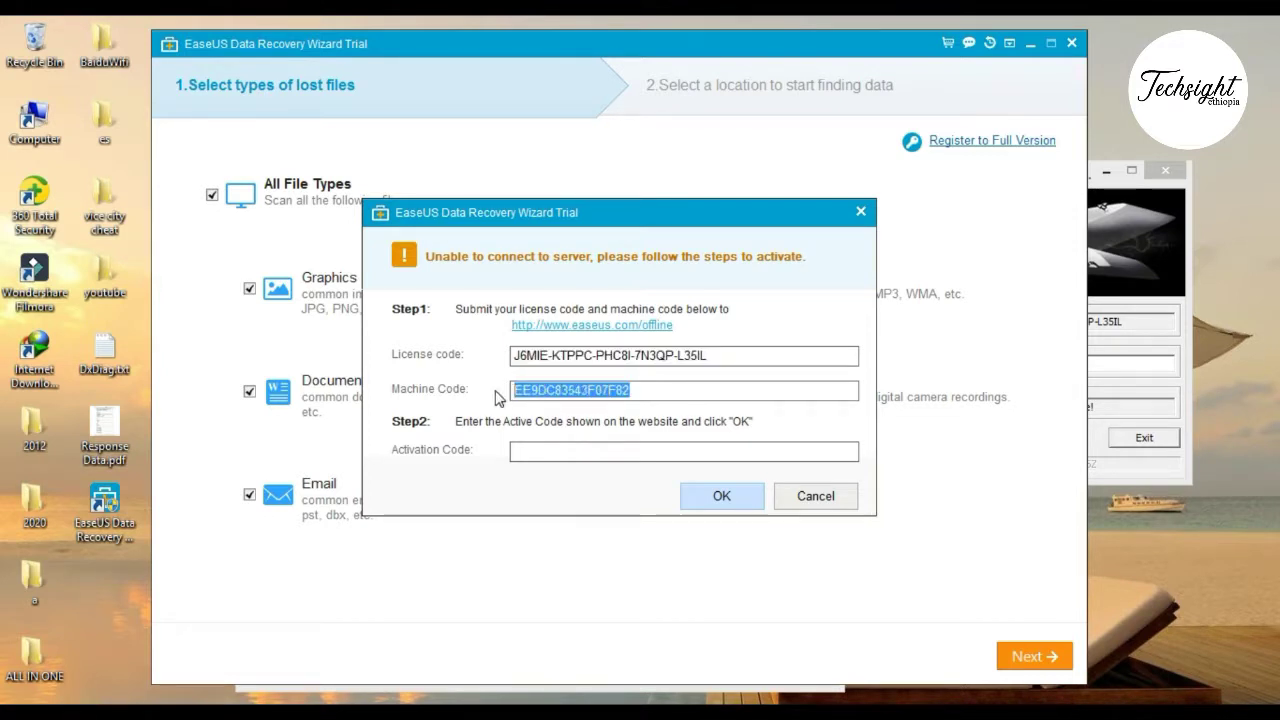
{"action": "right_click", "coordinate": [578, 397]}
{"action": "left_click", "coordinate": [646, 455]}
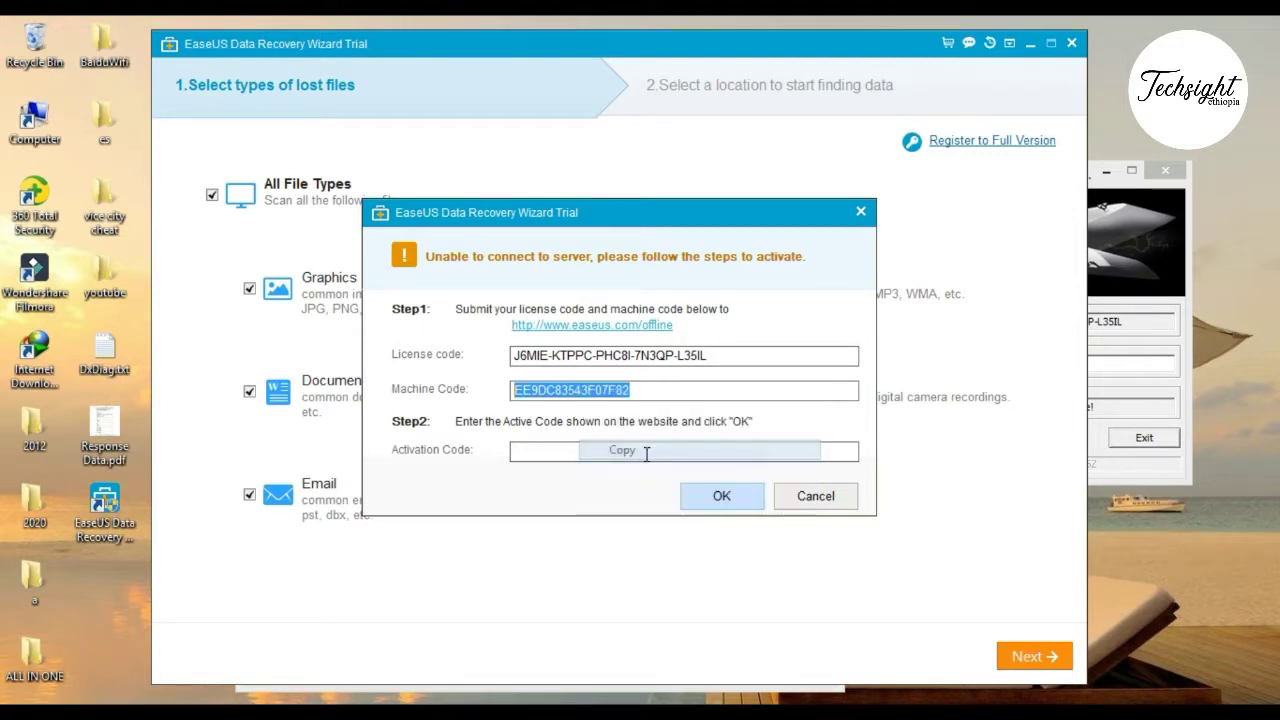
{"action": "left_click", "coordinate": [1148, 287]}
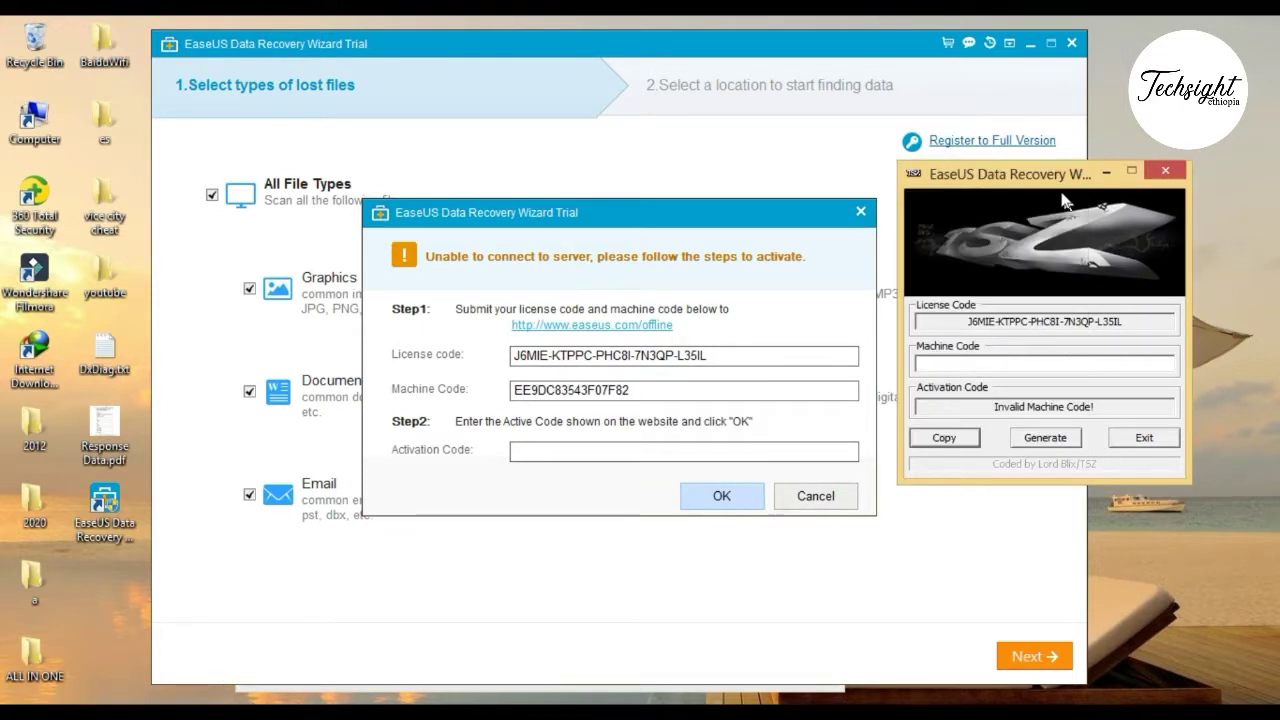
{"action": "left_click_drag", "start_coordinate": [1034, 182], "coordinate": [1086, 182]}
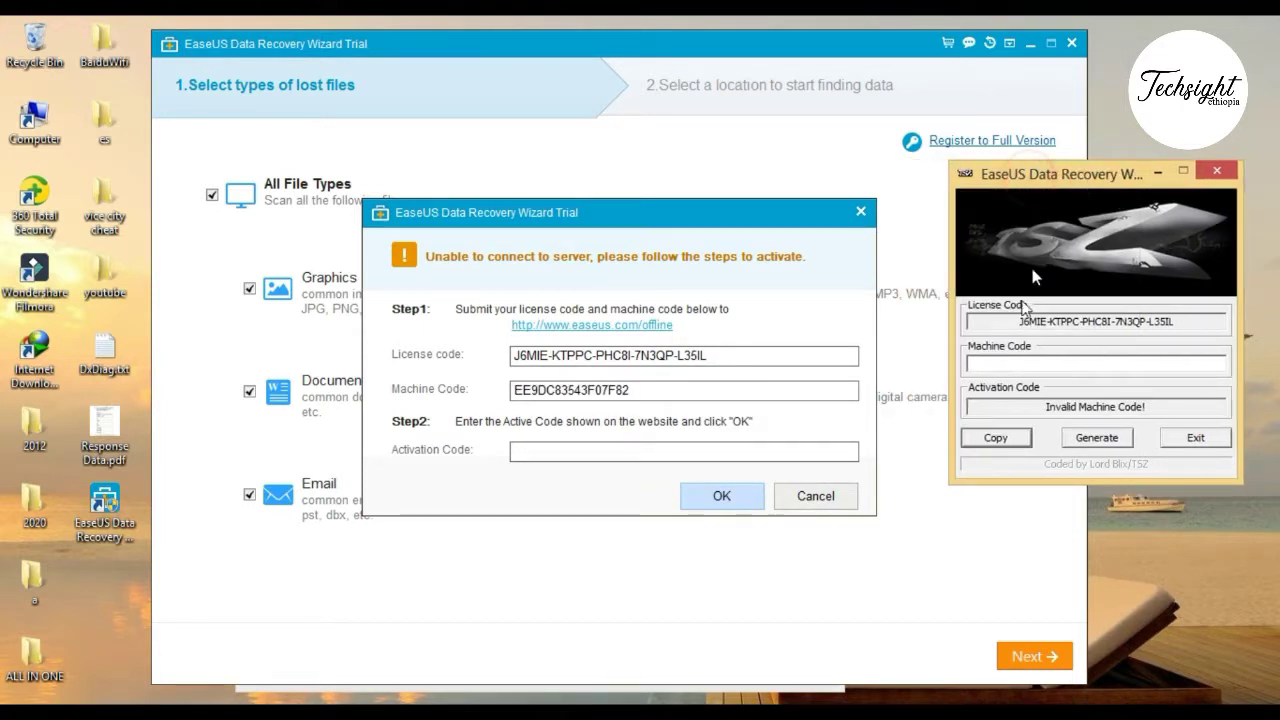
{"action": "right_click", "coordinate": [1013, 365]}
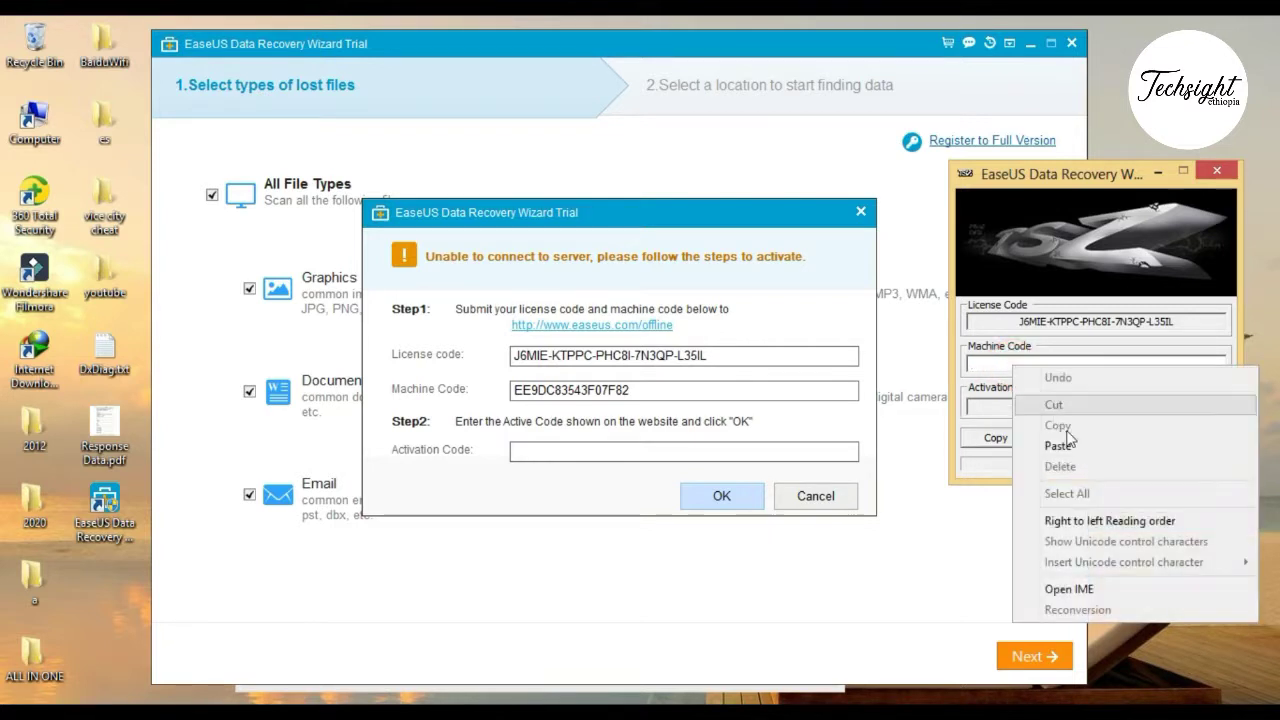
{"action": "left_click", "coordinate": [1079, 451]}
{"action": "left_click", "coordinate": [1098, 437]}
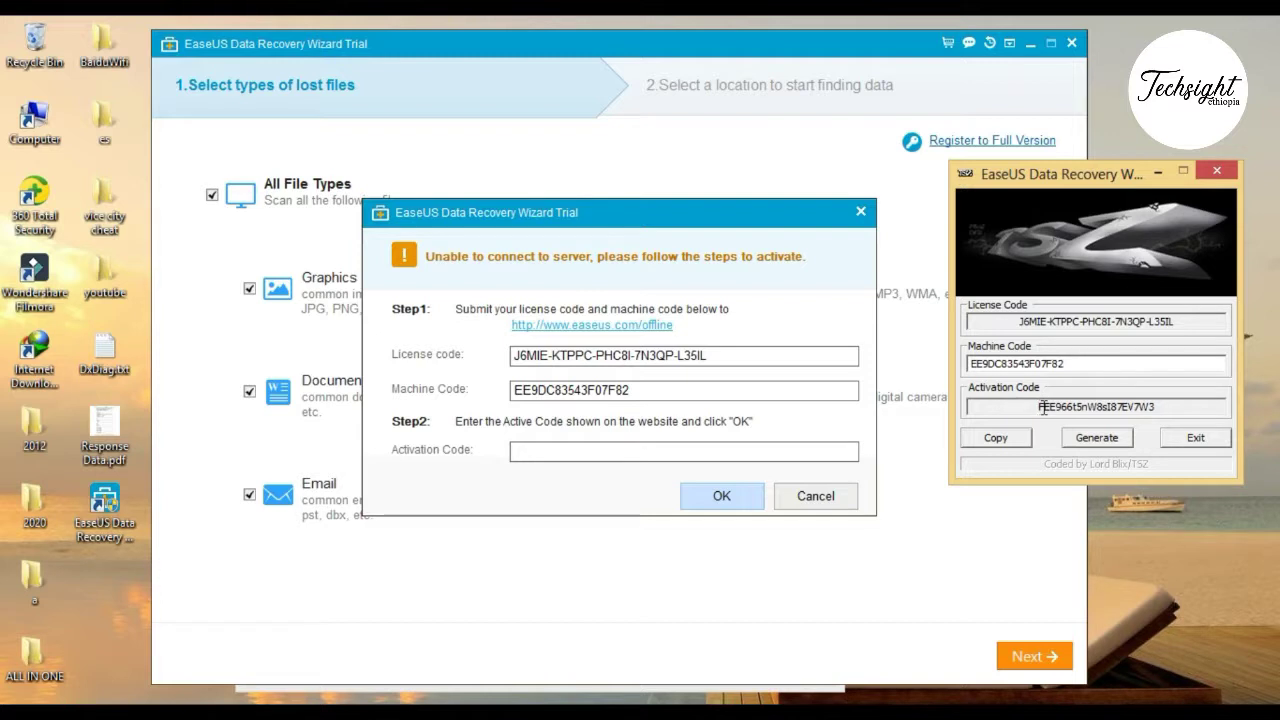
Copy the generated activation code into the Activation Code field of the offline activation dialog and complete the activation.
{"action": "left_click_drag", "start_coordinate": [1036, 407], "coordinate": [1156, 406]}
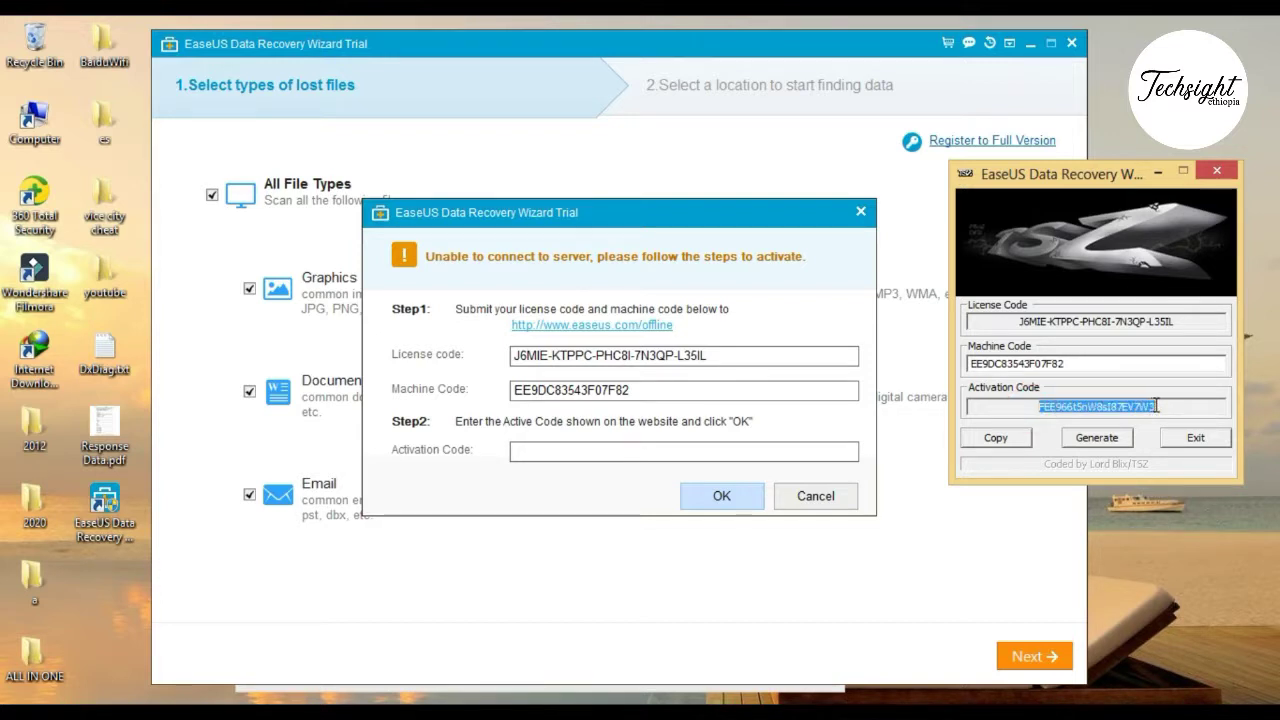
{"action": "left_click", "coordinate": [579, 452]}
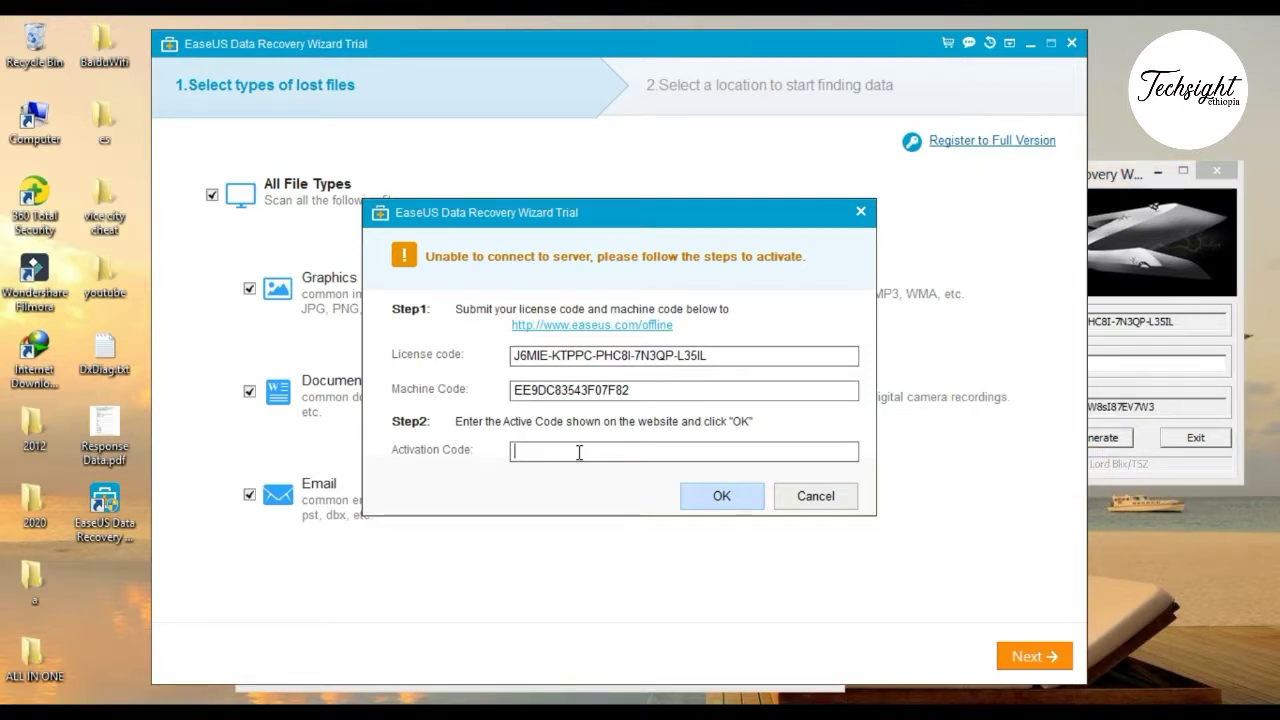
{"action": "right_click", "coordinate": [561, 452]}
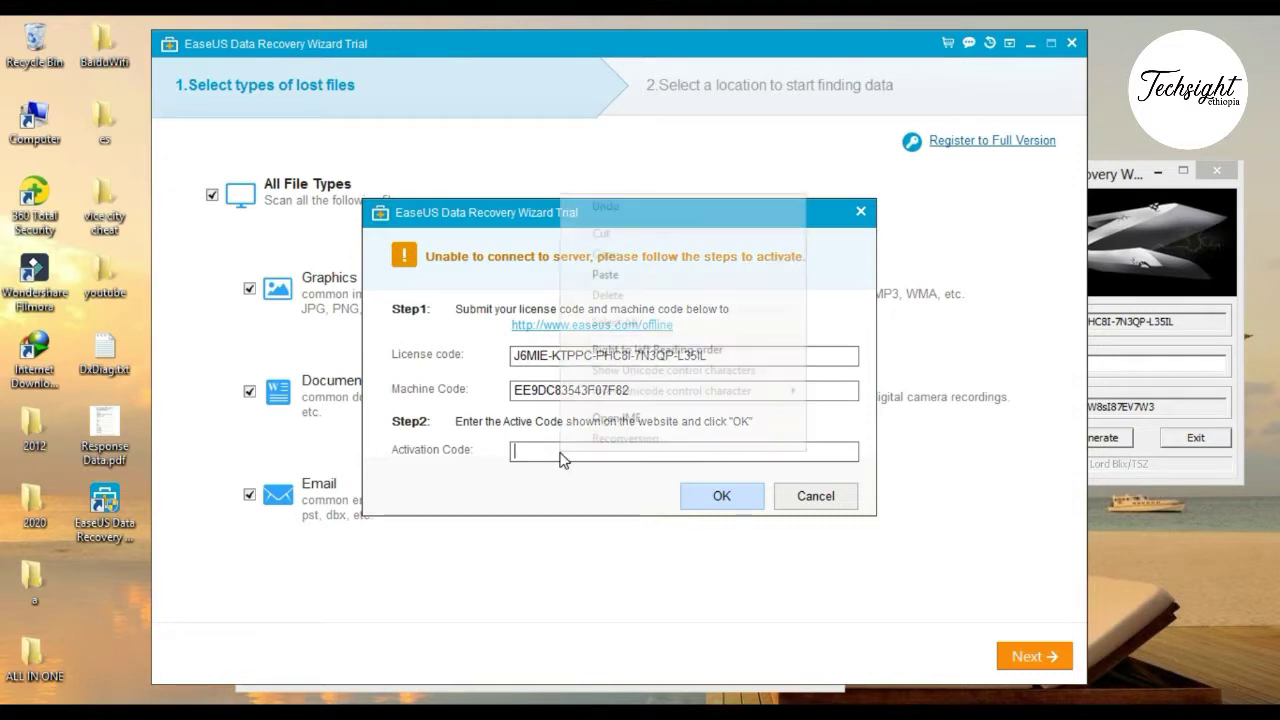
{"action": "left_click", "coordinate": [633, 281]}
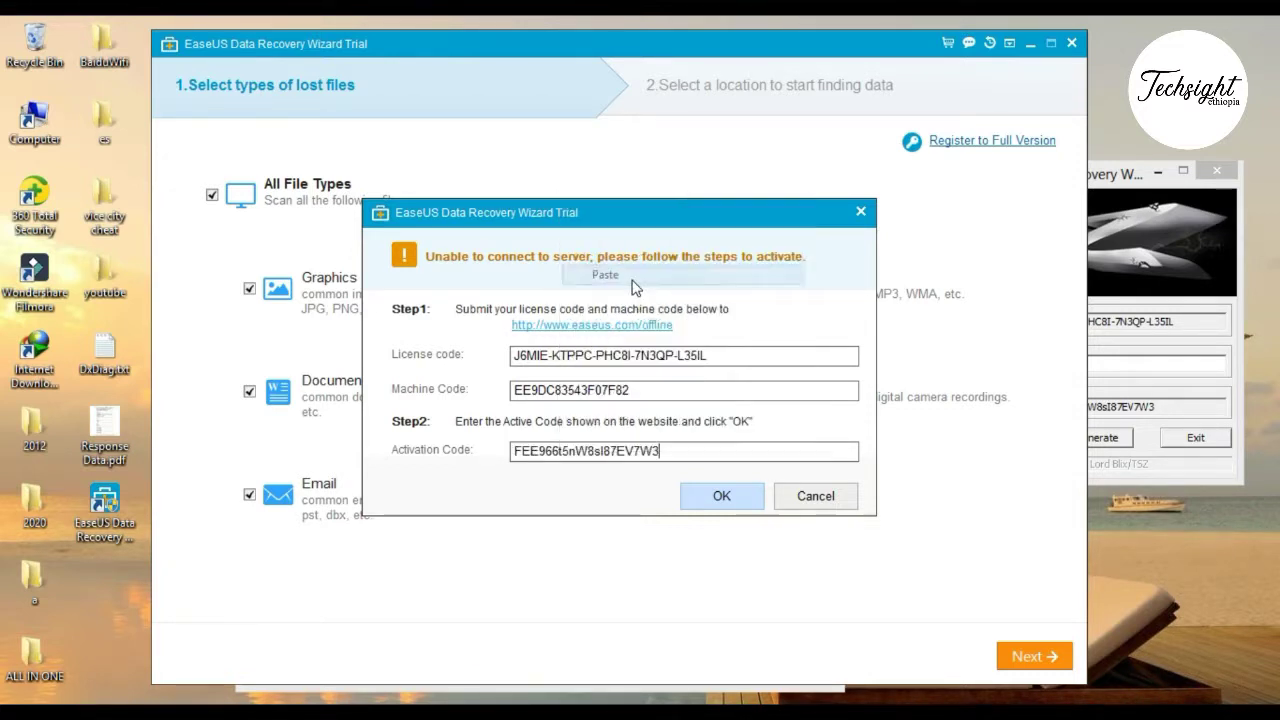
{"action": "left_click", "coordinate": [724, 498]}
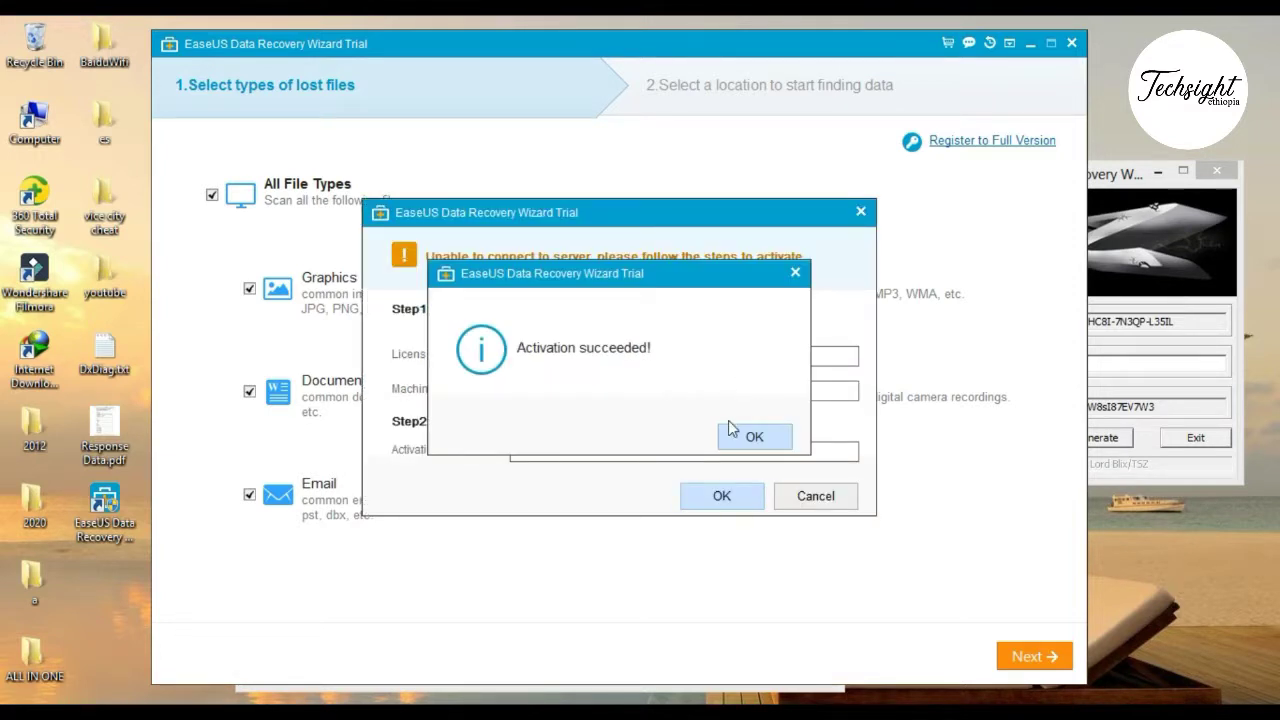
{"action": "left_click", "coordinate": [755, 436]}
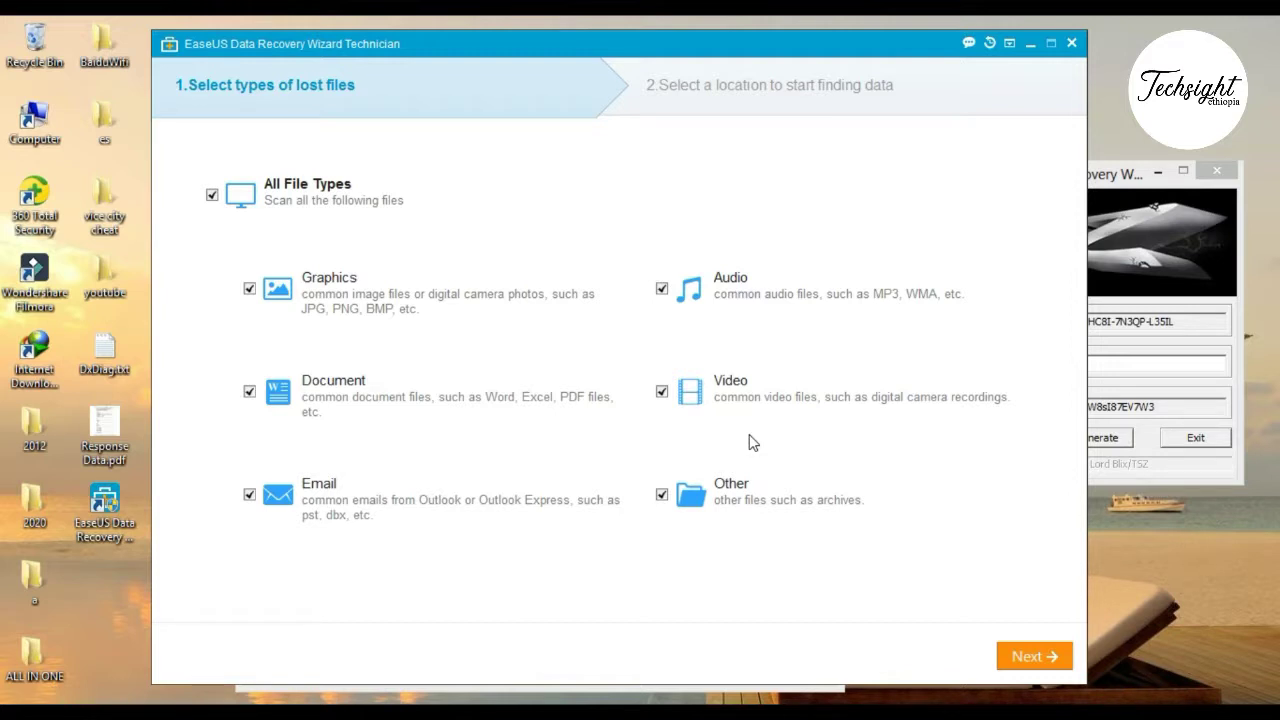
Open Removable Disk (D:) in File Explorer and permanently delete #.MP4, Response Data.pdf and Turn_Laptop_Free_Wi-Fi_Hotspot_windows_10.png.
{"action": "key", "text": "super+e"}
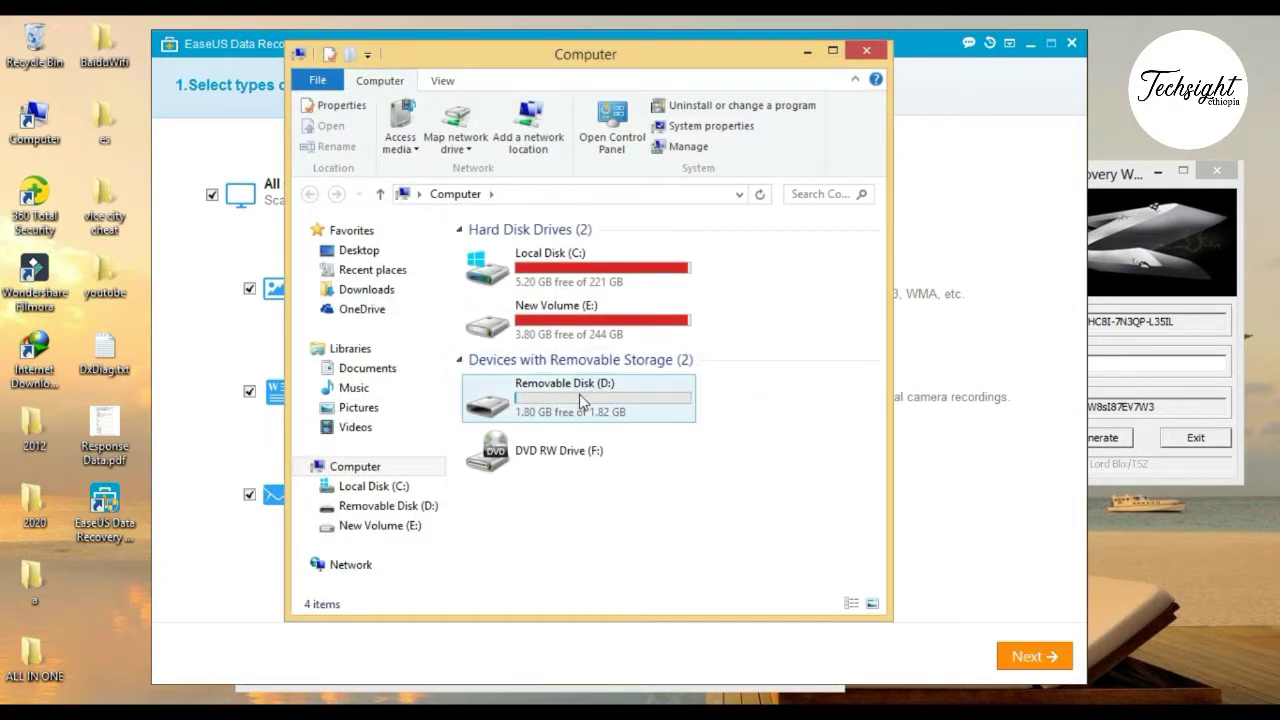
{"action": "double_click", "coordinate": [580, 394]}
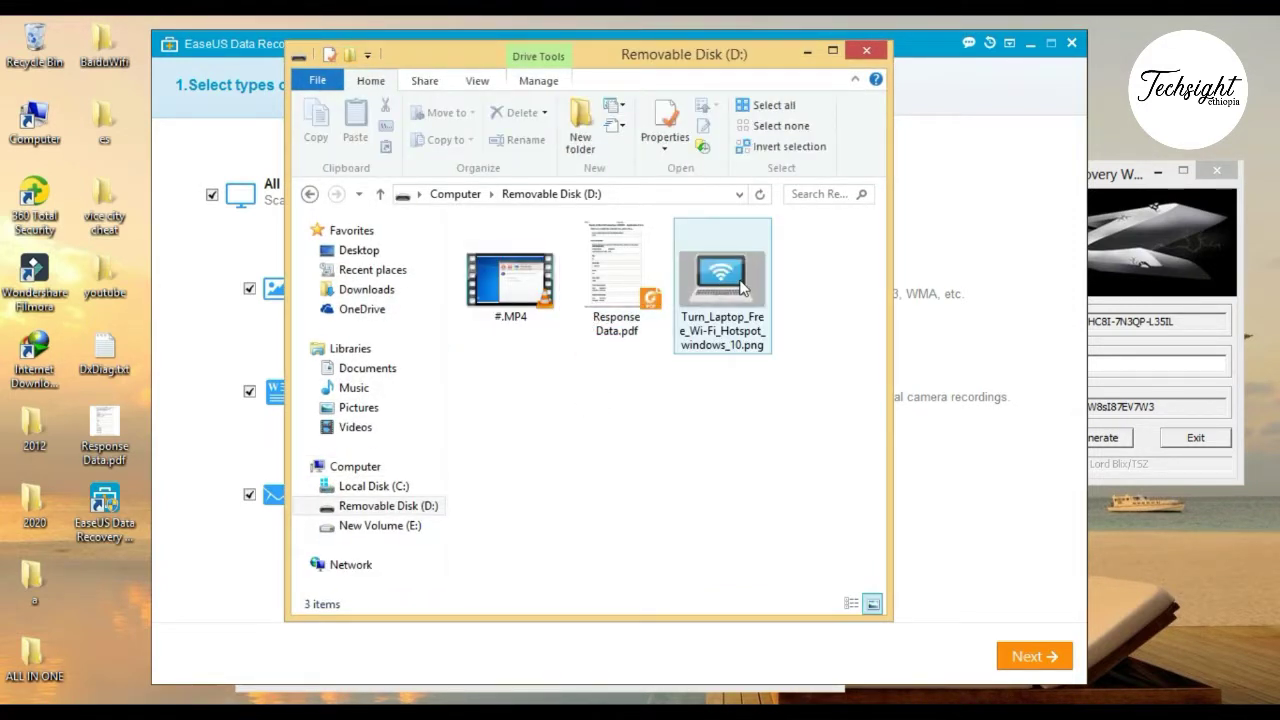
{"action": "left_click", "coordinate": [623, 289]}
{"action": "left_click", "coordinate": [518, 294]}
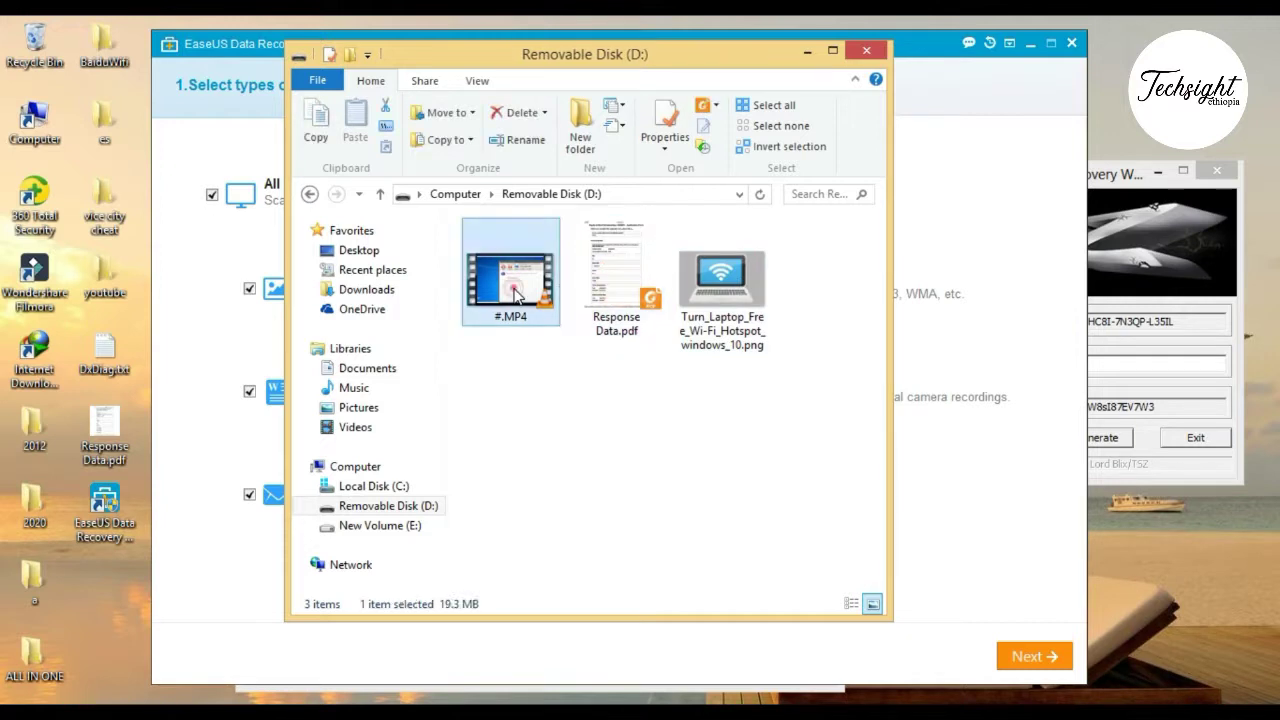
{"action": "left_click", "coordinate": [612, 290]}
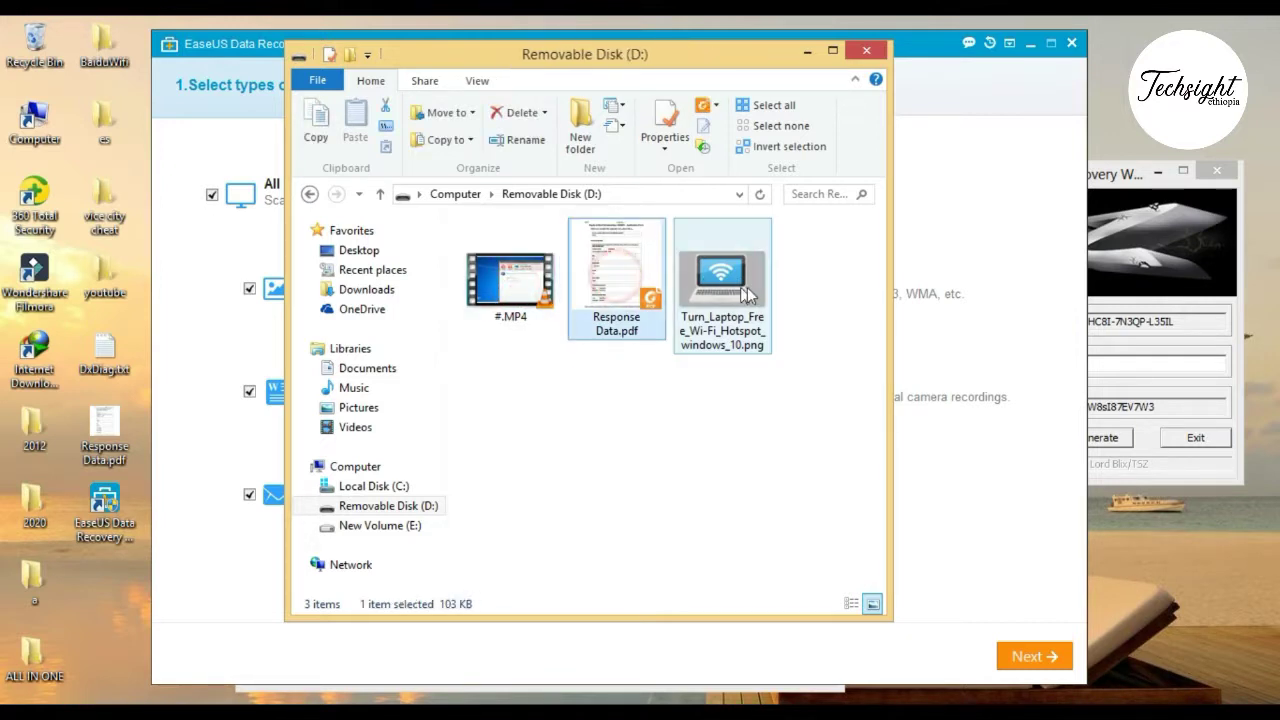
{"action": "left_click", "coordinate": [518, 363]}
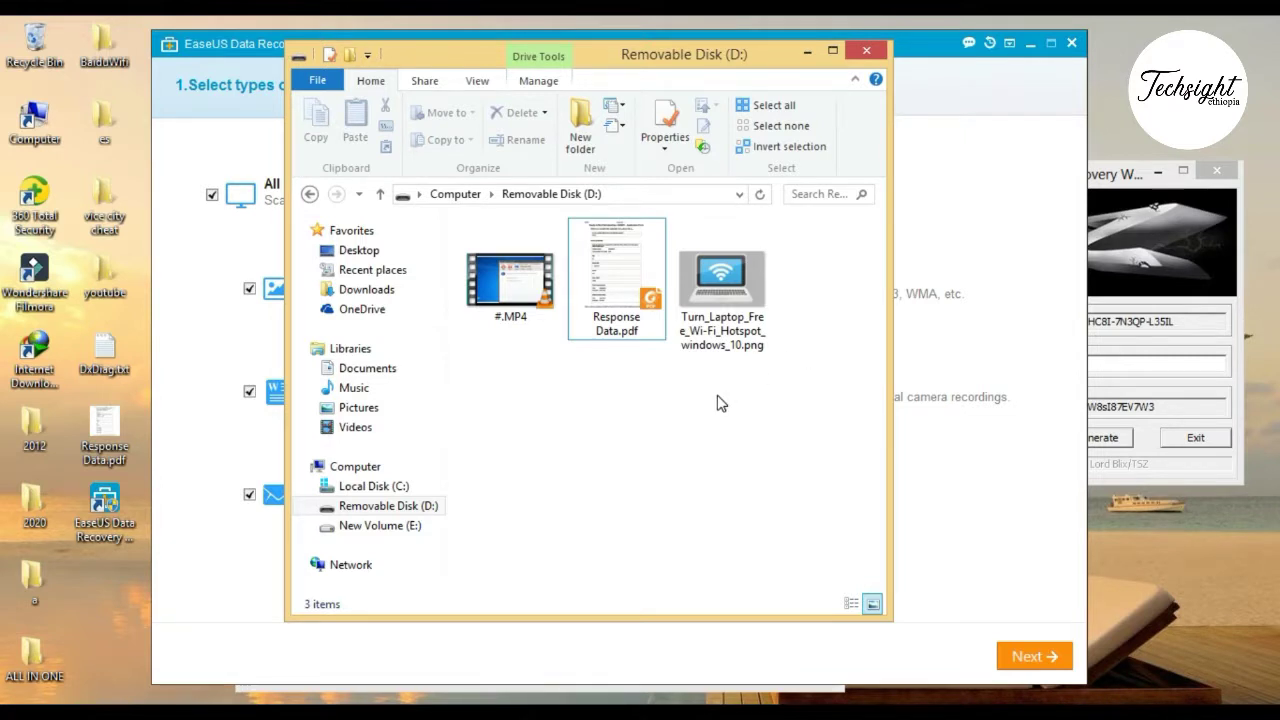
{"action": "left_click_drag", "start_coordinate": [497, 352], "coordinate": [773, 268]}
{"action": "key", "text": "Delete"}
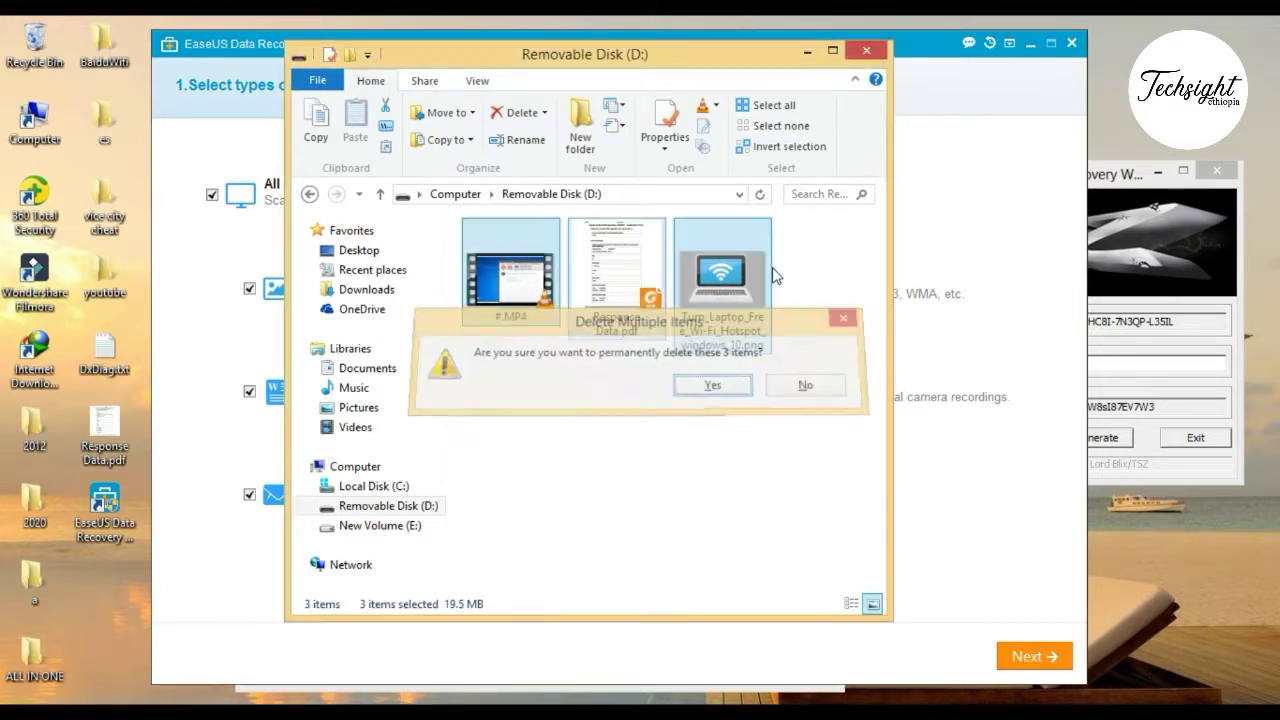
{"action": "key", "text": "Return"}
Check the free space of Removable Disk (D:) in the Computer view and close File Explorer.
{"action": "left_click", "coordinate": [376, 472]}
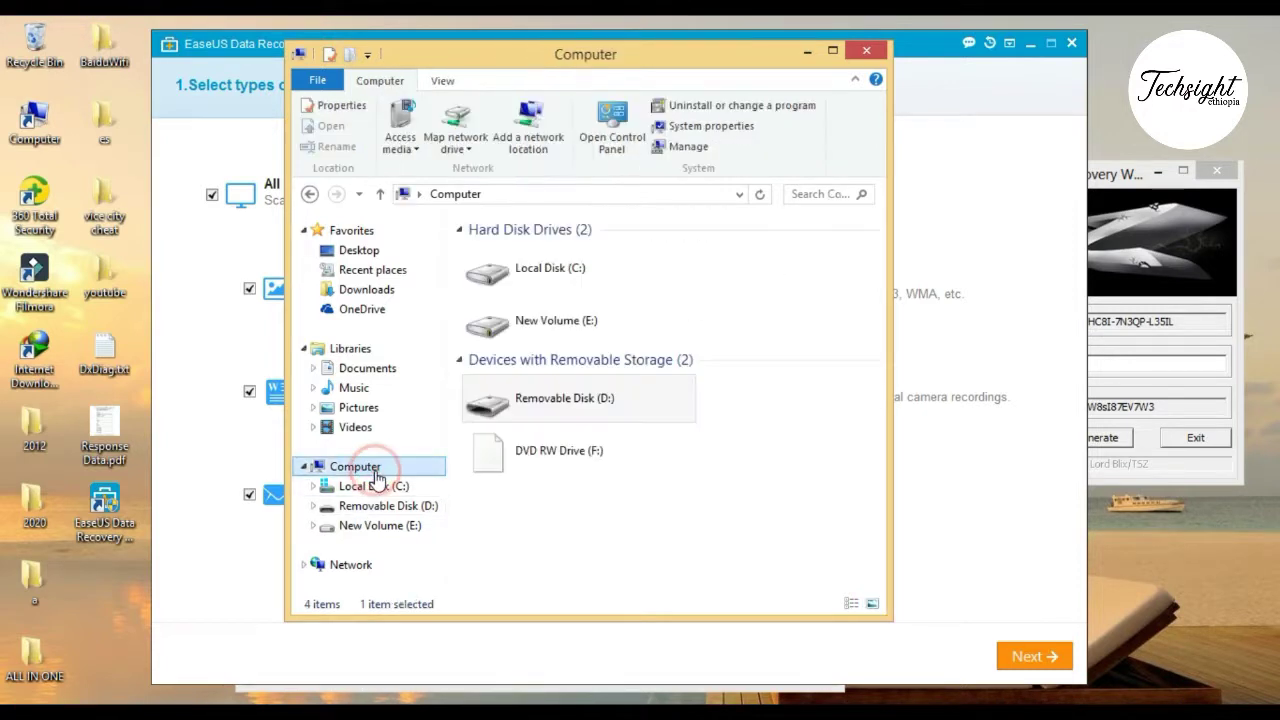
{"action": "left_click", "coordinate": [625, 403]}
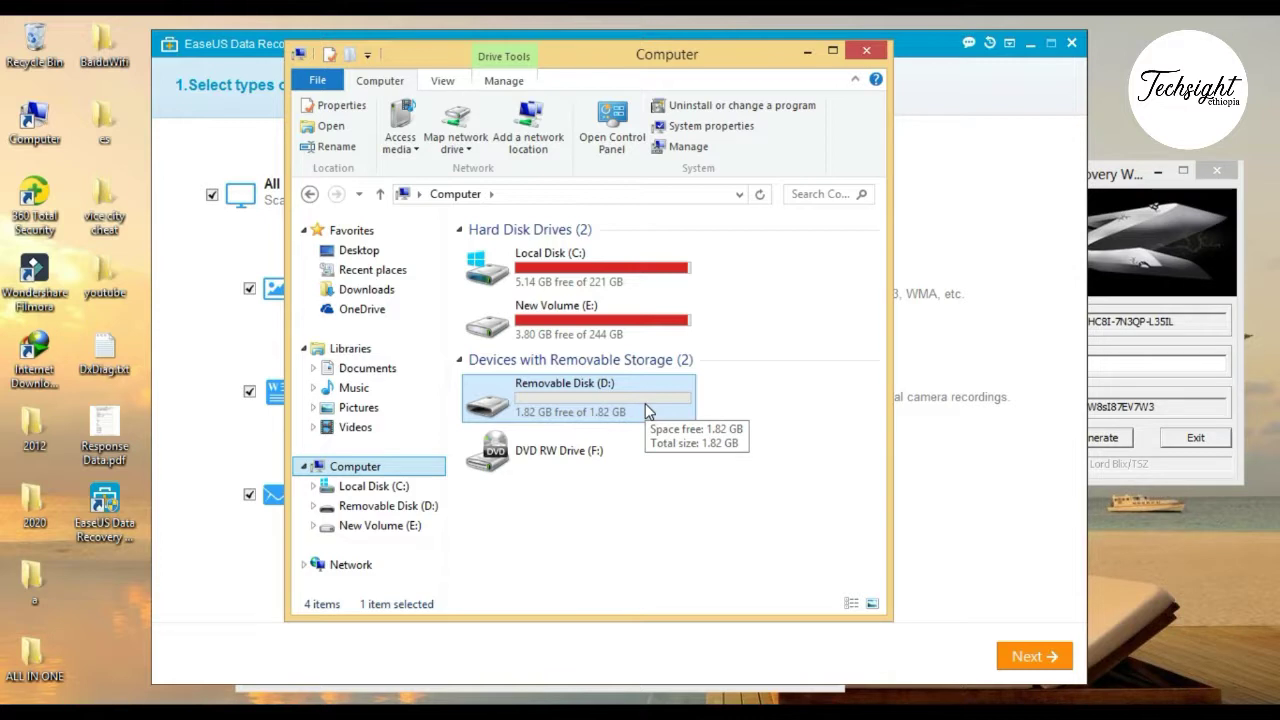
{"action": "left_click", "coordinate": [862, 52]}
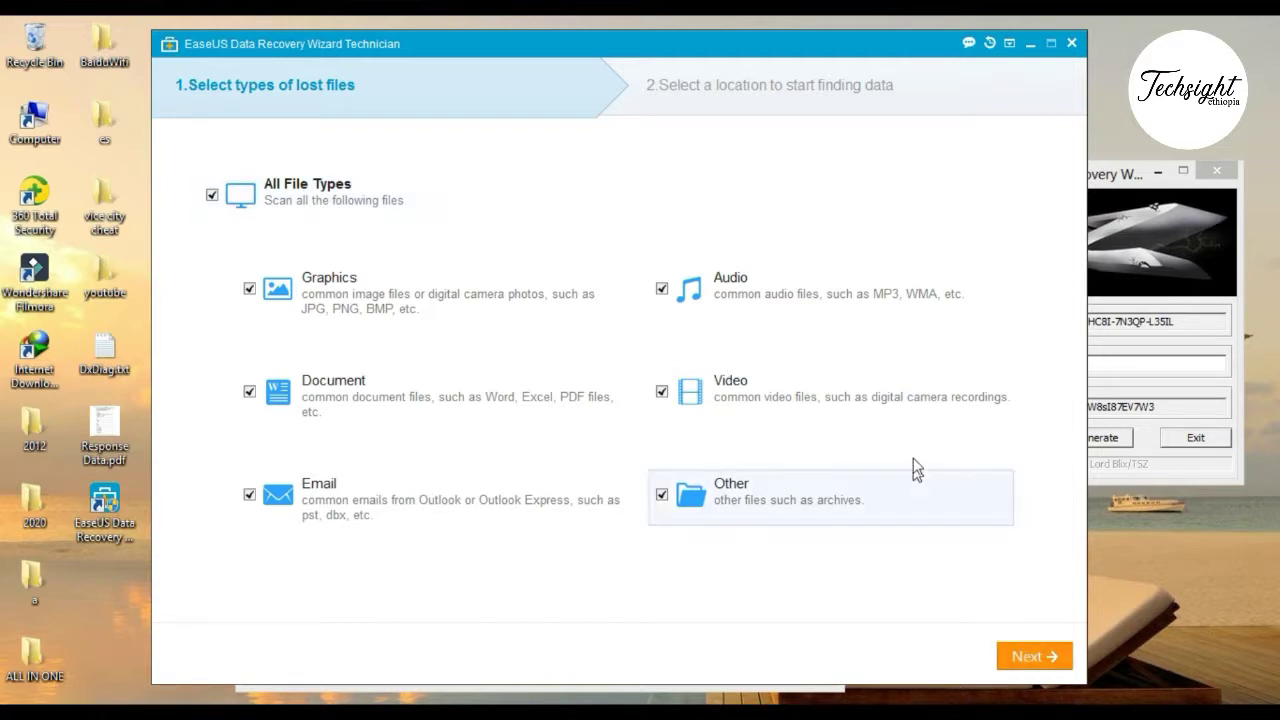
Limit the lost file types to Graphics, Video and Document, and continue to the location selection.
{"action": "left_click", "coordinate": [323, 200]}
{"action": "left_click", "coordinate": [338, 287]}
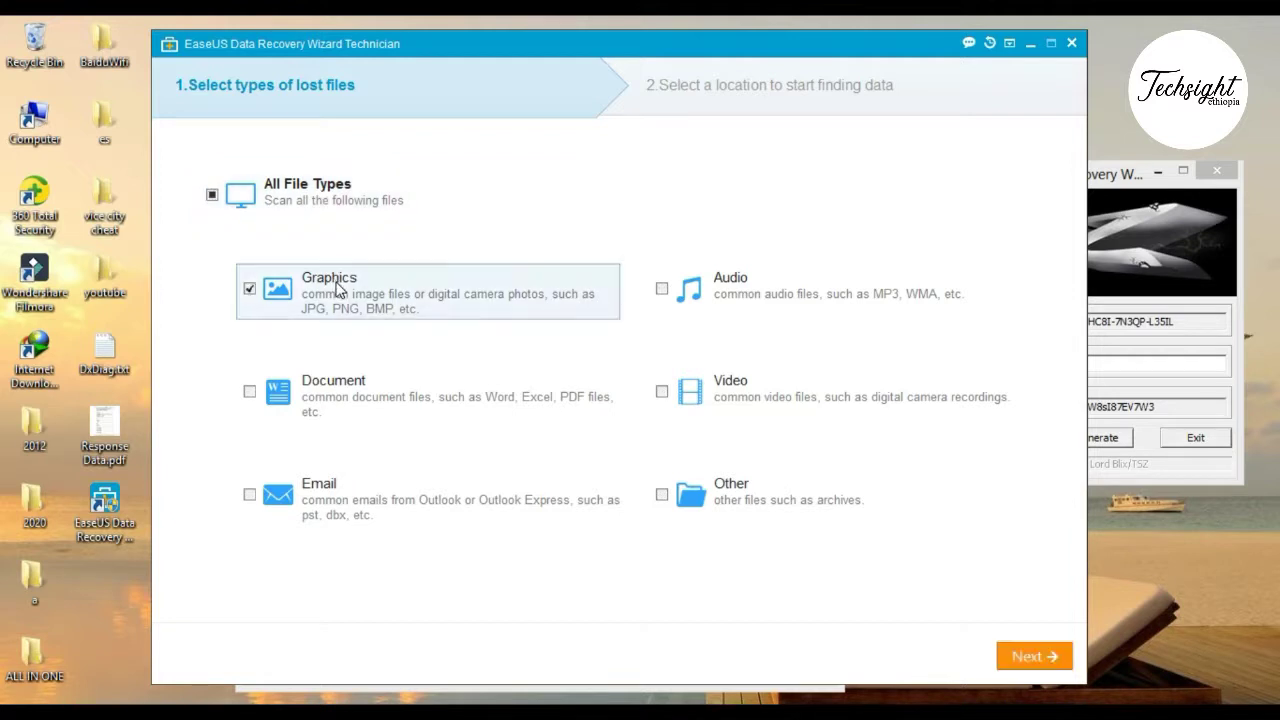
{"action": "left_click", "coordinate": [768, 400]}
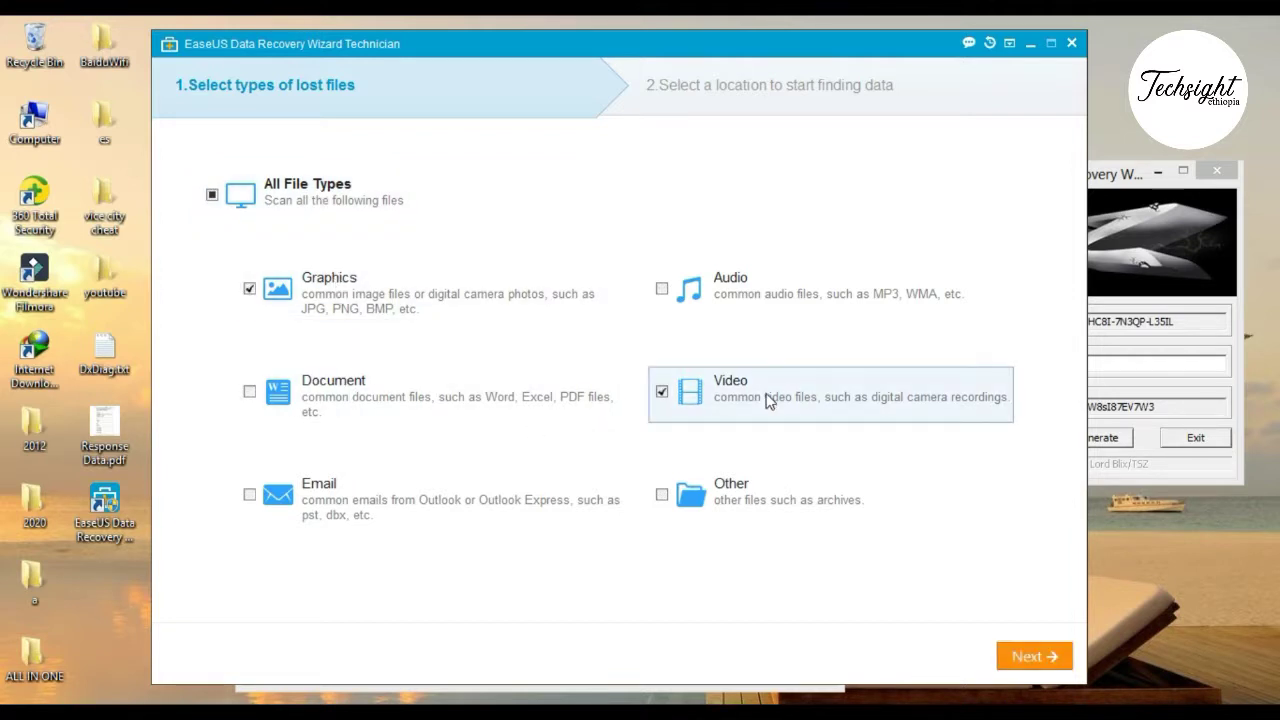
{"action": "left_click", "coordinate": [362, 407]}
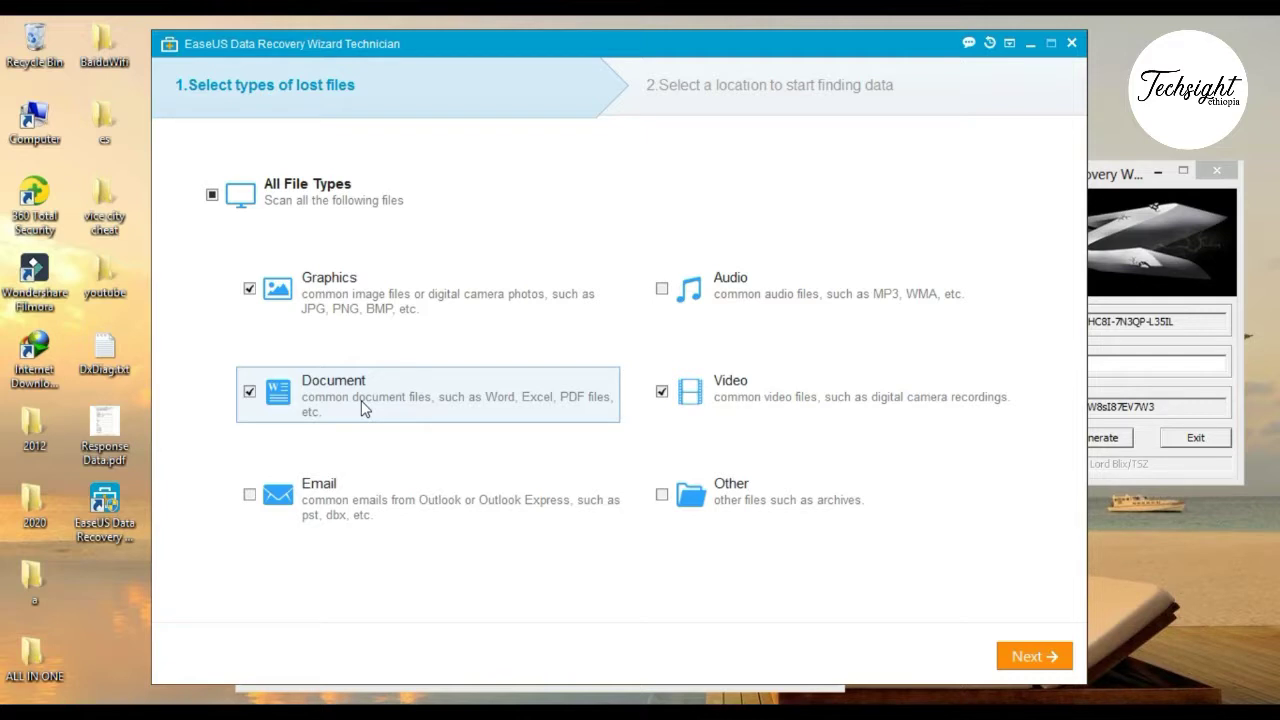
{"action": "left_click", "coordinate": [1035, 658]}
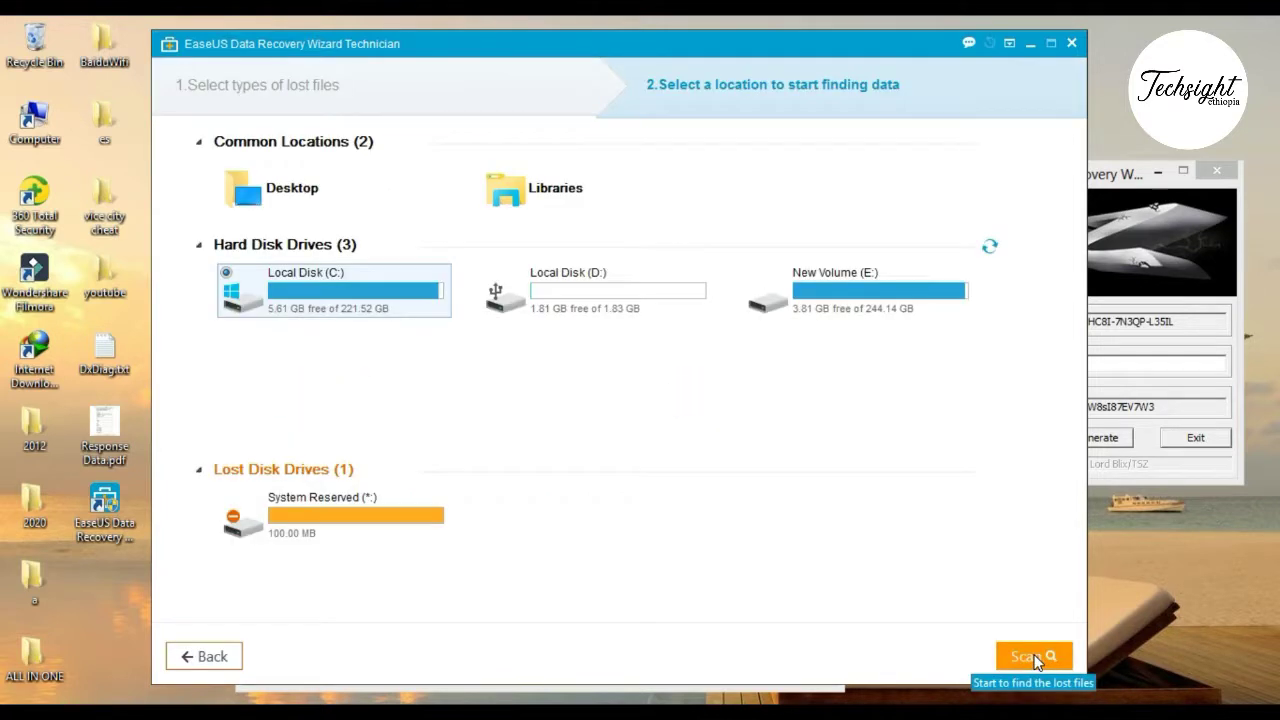
Refresh the drive list, scan Local Disk (D:) for lost files, and move the Deep Scan notice to view the results.
{"action": "left_click", "coordinate": [994, 248]}
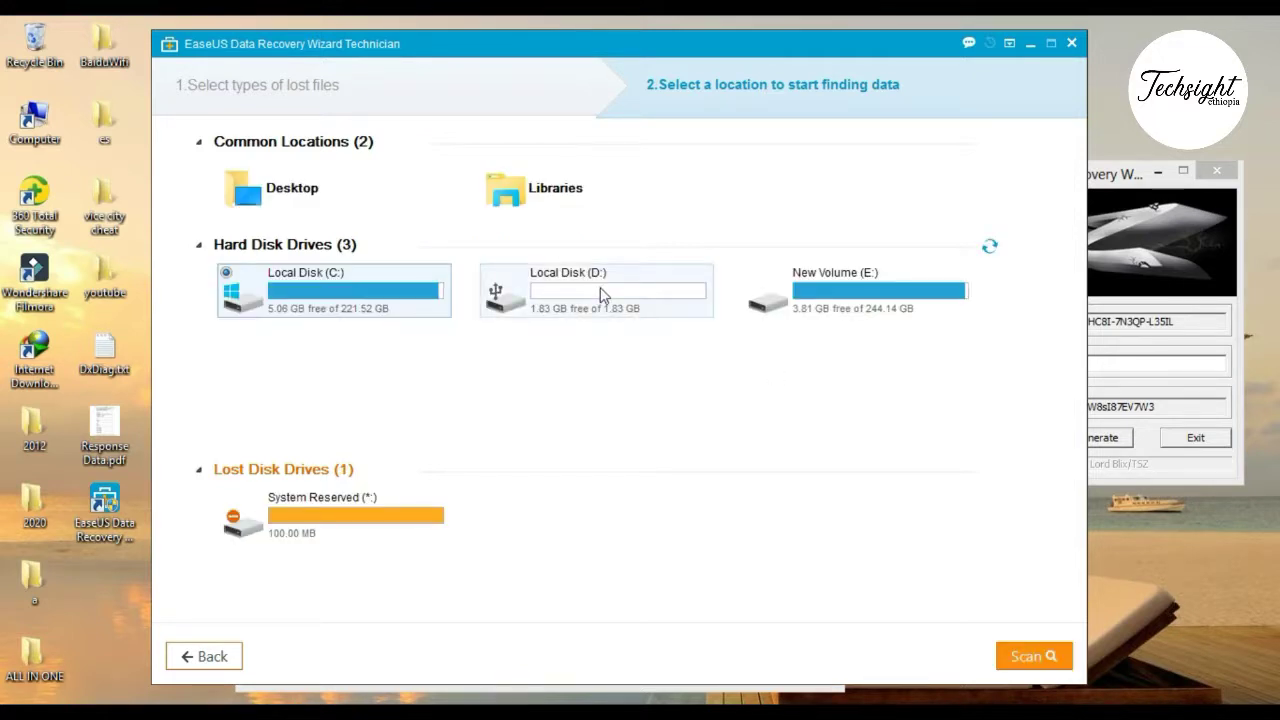
{"action": "left_click", "coordinate": [611, 305]}
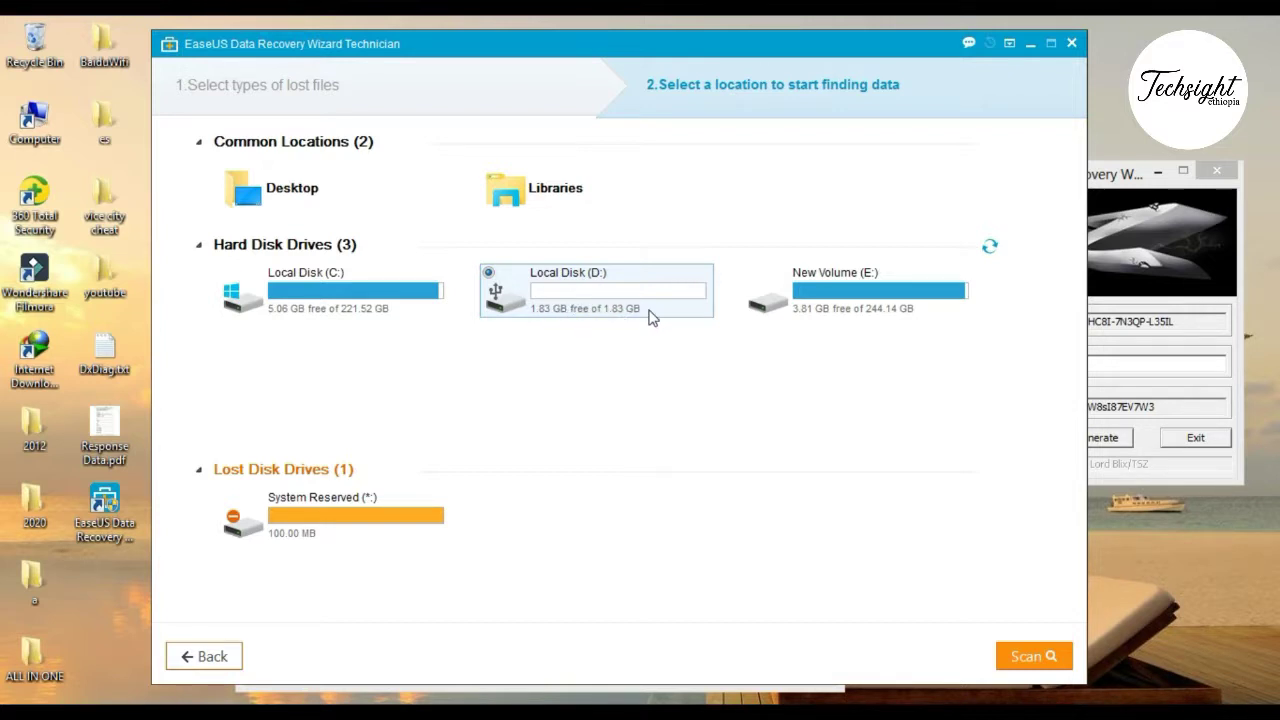
{"action": "left_click", "coordinate": [1041, 655]}
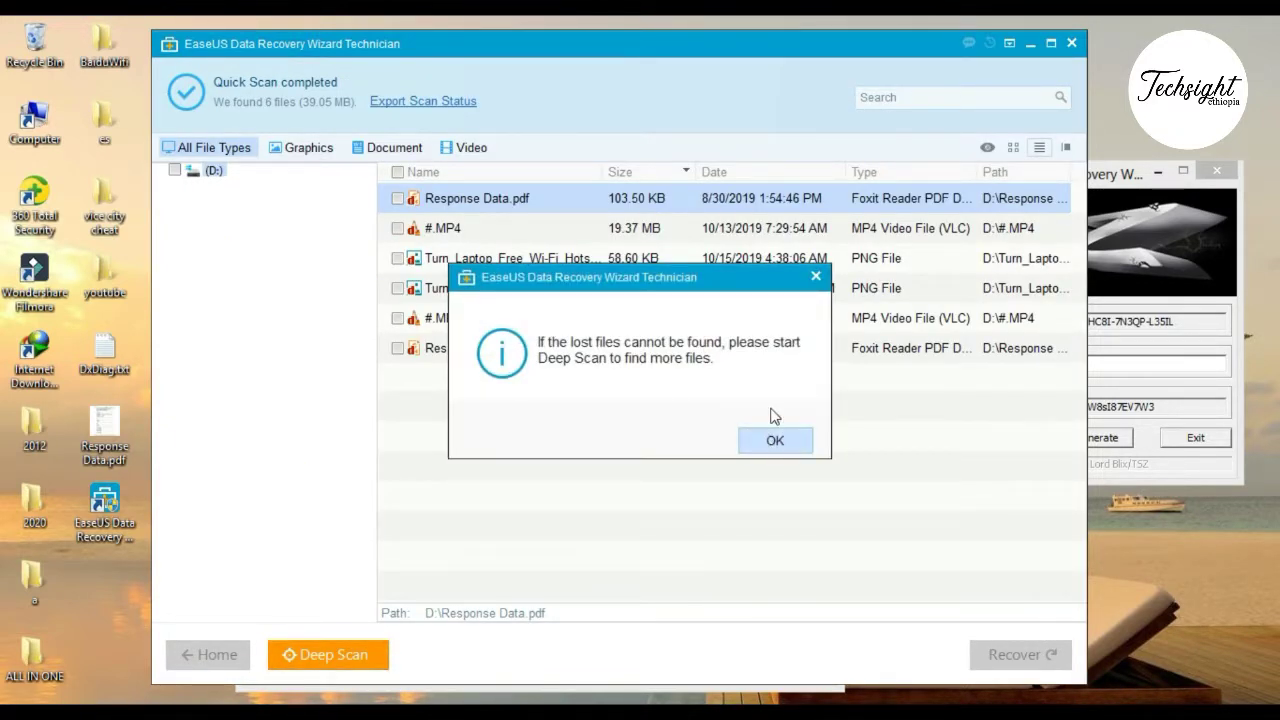
{"action": "left_click_drag", "start_coordinate": [664, 279], "coordinate": [705, 376]}
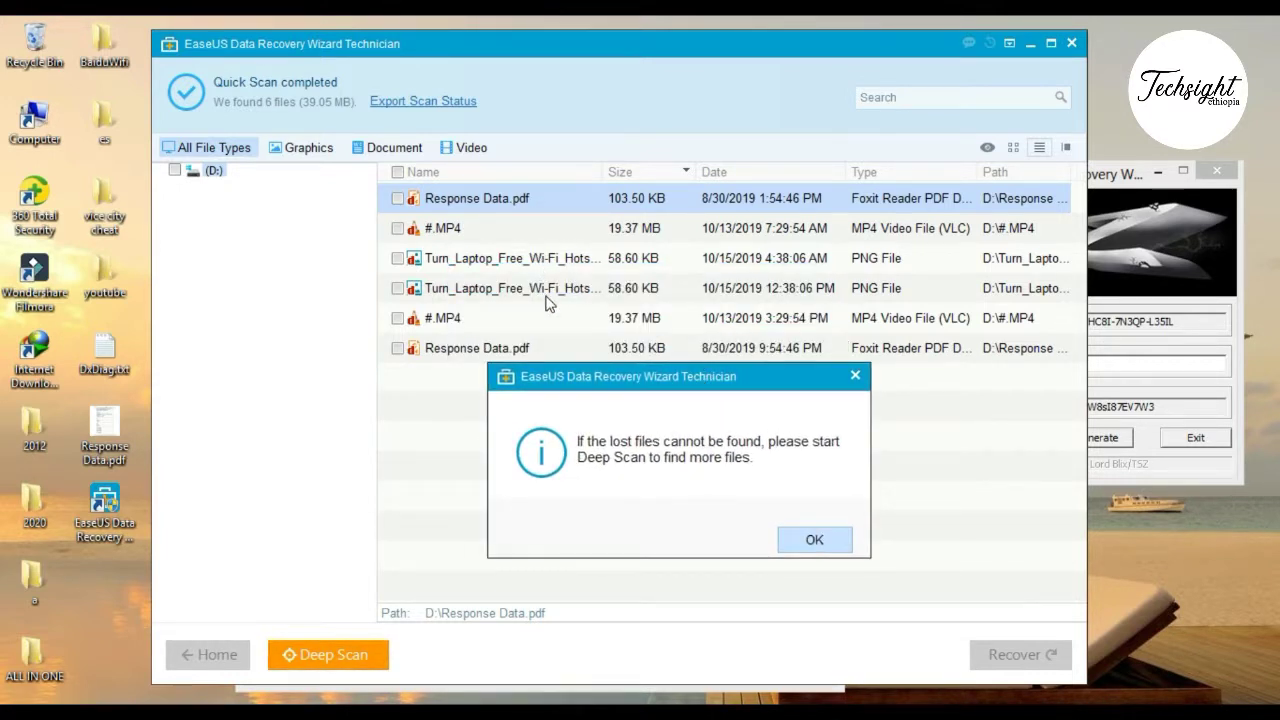
{"action": "left_click_drag", "start_coordinate": [635, 376], "coordinate": [647, 281]}
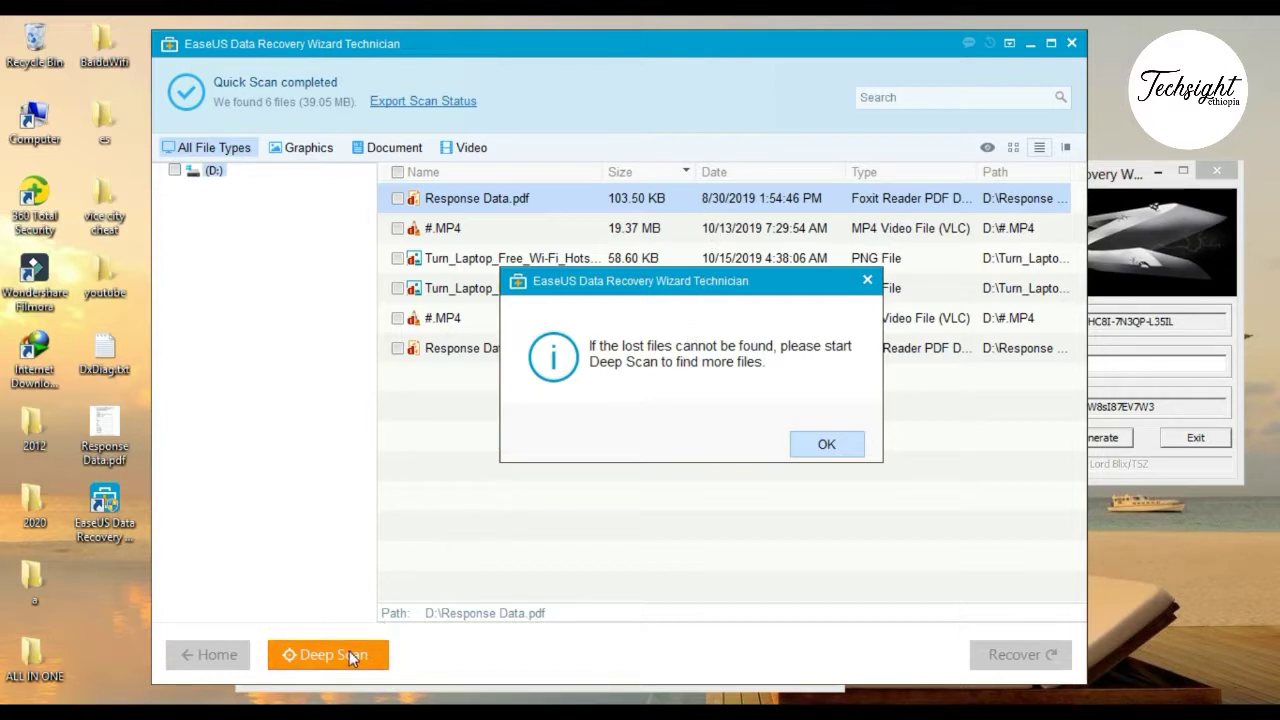
Dismiss the Deep Scan notice and mark the first-listed Response Data.pdf, #.MP4 and Turn_Laptop_Free_Wi-Fi_Hotspot_windows_10.png for recovery.
{"action": "left_click", "coordinate": [822, 447]}
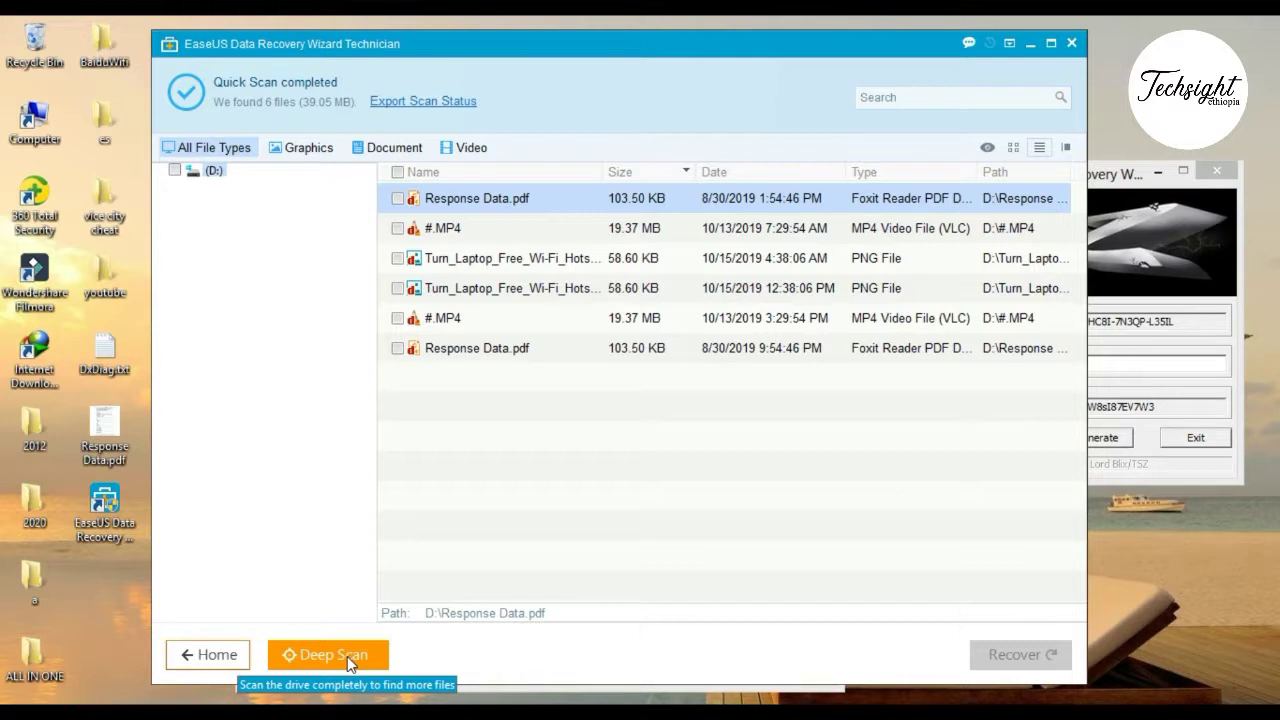
{"action": "left_click", "coordinate": [398, 200]}
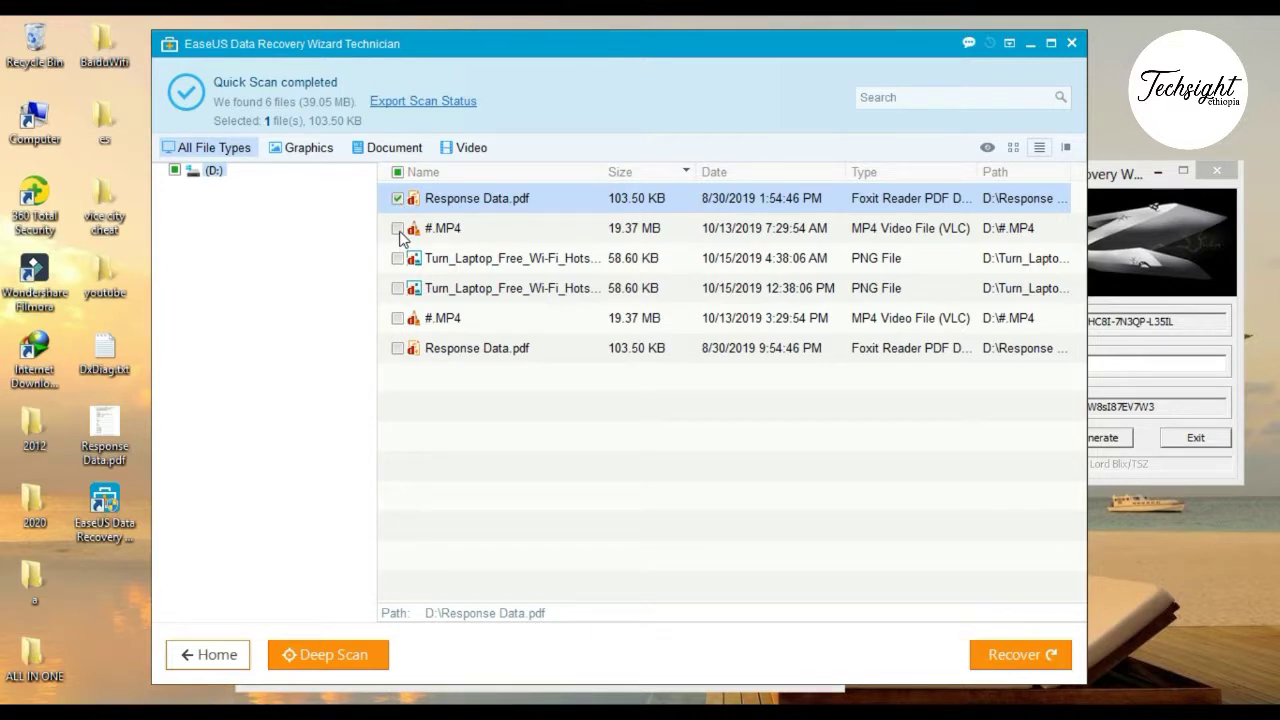
{"action": "left_click", "coordinate": [398, 229]}
{"action": "left_click", "coordinate": [398, 258]}
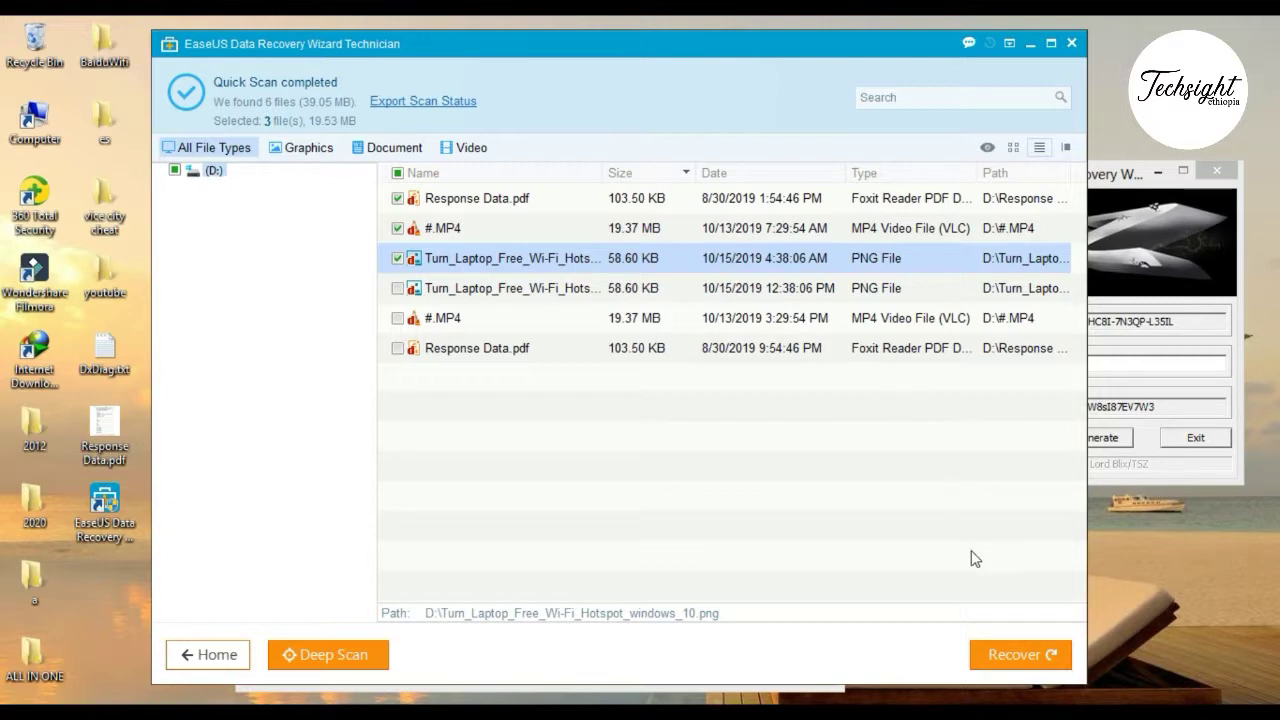
Recover the marked files into a new folder named recovered on the Desktop.
{"action": "left_click", "coordinate": [1014, 652]}
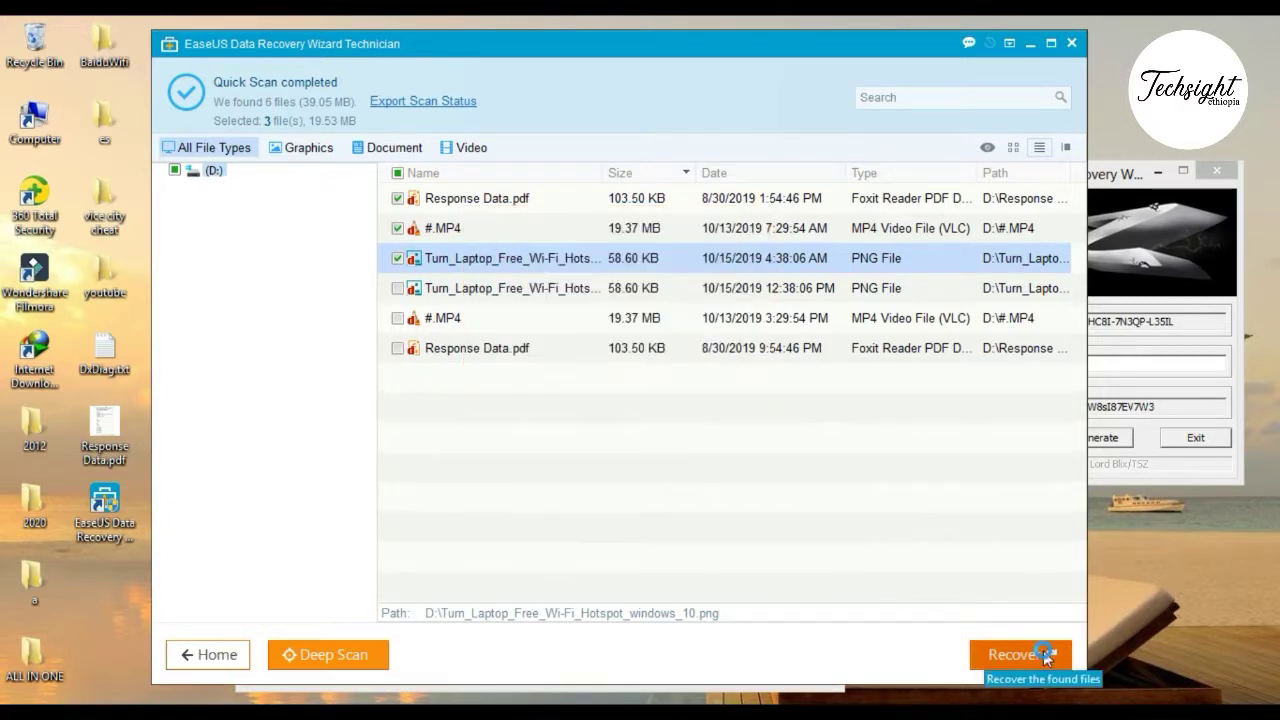
{"action": "left_click", "coordinate": [1005, 655]}
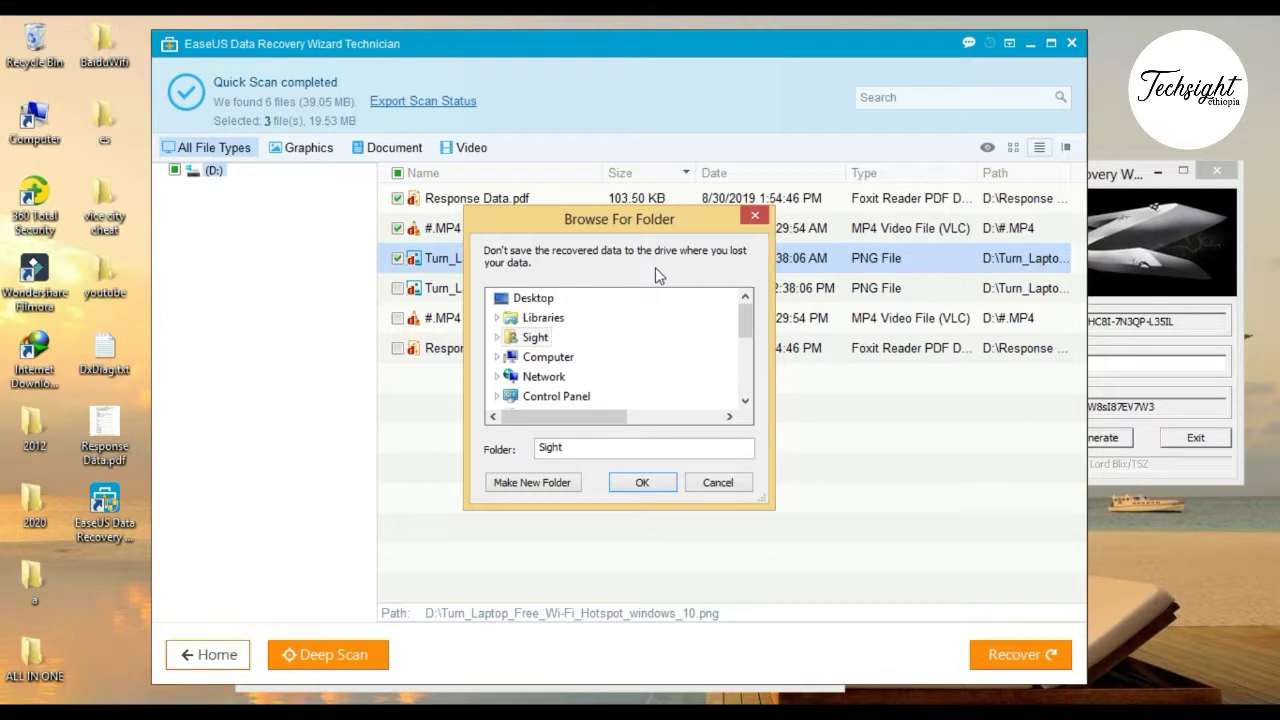
{"action": "left_click", "coordinate": [532, 302]}
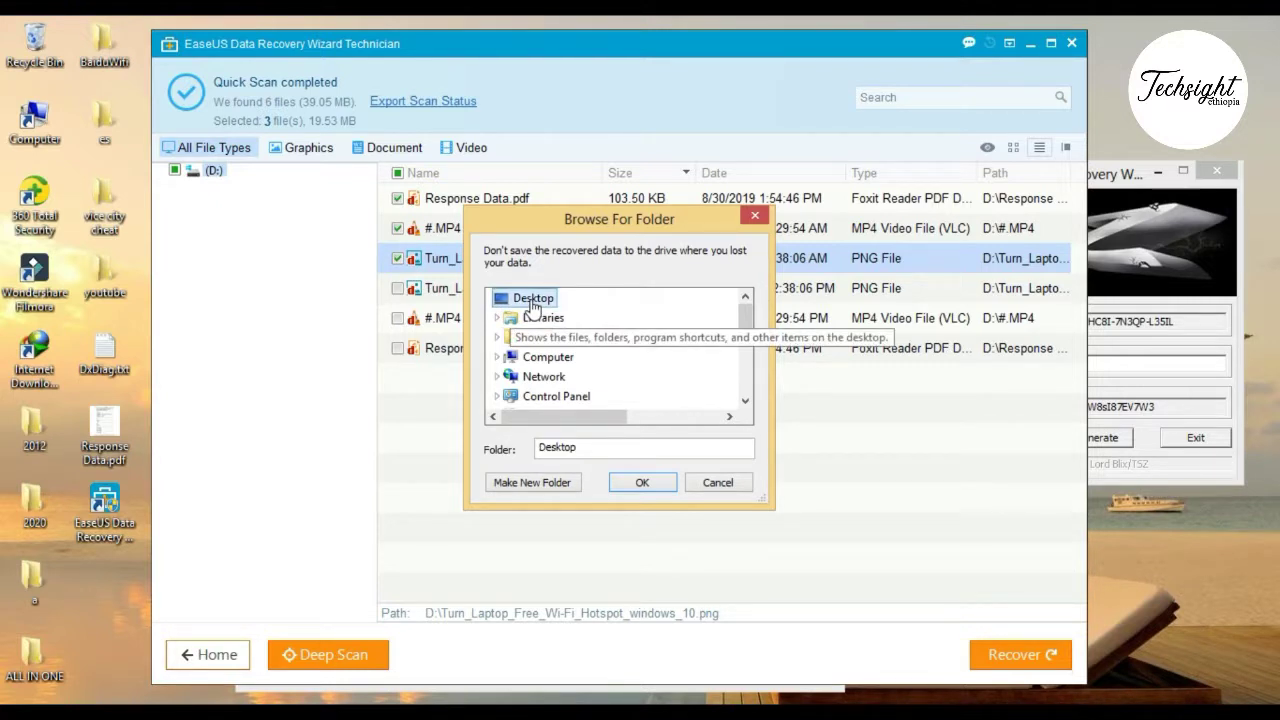
{"action": "left_click", "coordinate": [557, 485]}
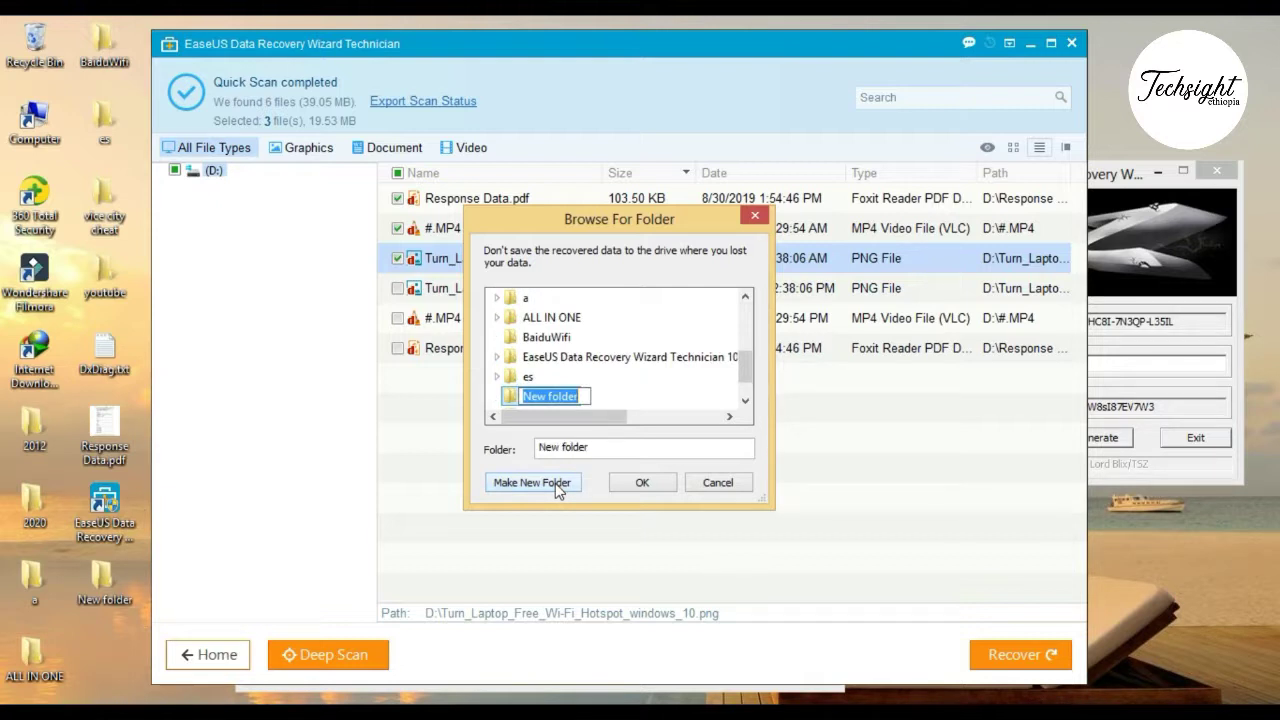
{"action": "type", "text": "recovered"}
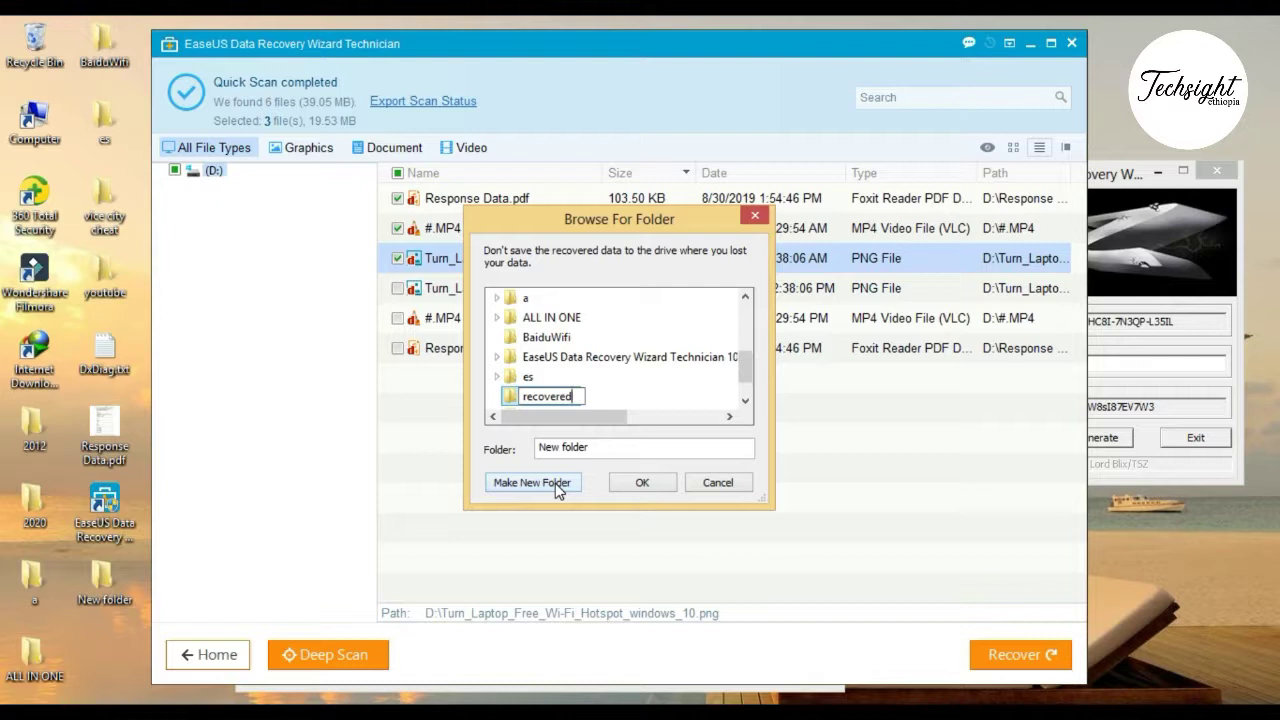
{"action": "left_click", "coordinate": [510, 401]}
{"action": "left_click", "coordinate": [641, 481]}
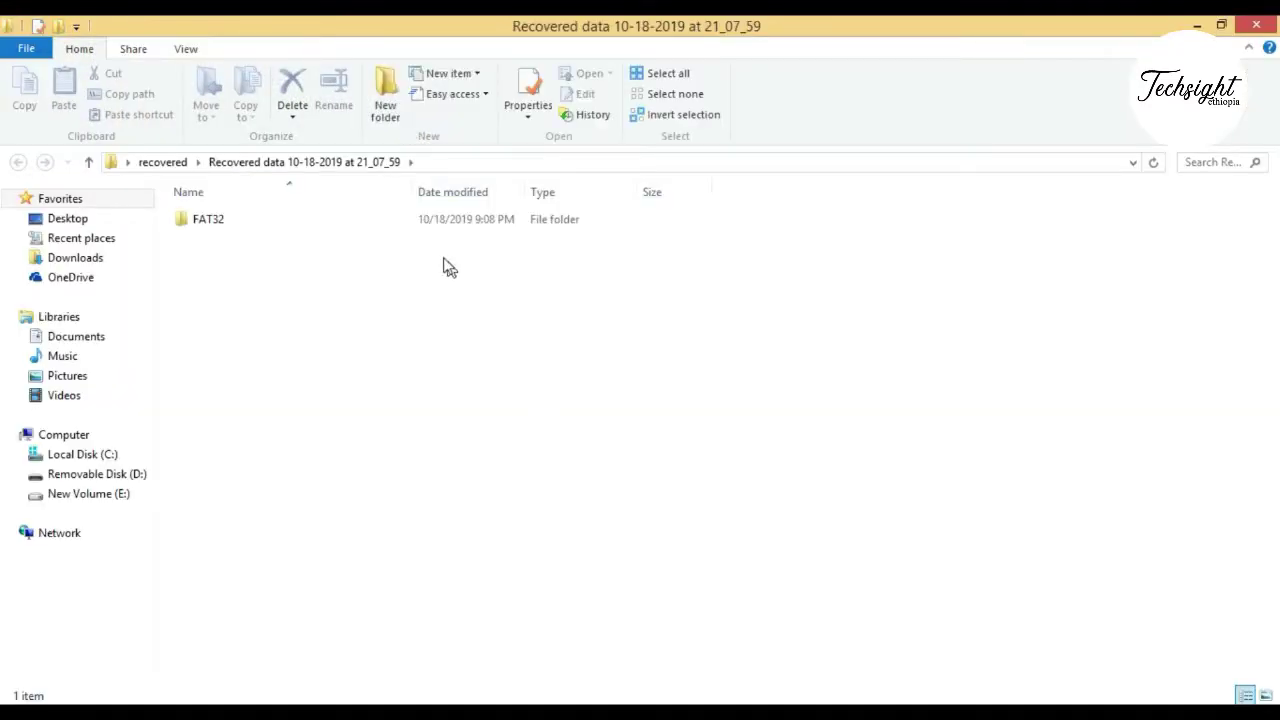
Open the FAT32 folder inside the recovered data and display its files as large icons to inspect them.
{"action": "double_click", "coordinate": [366, 219]}
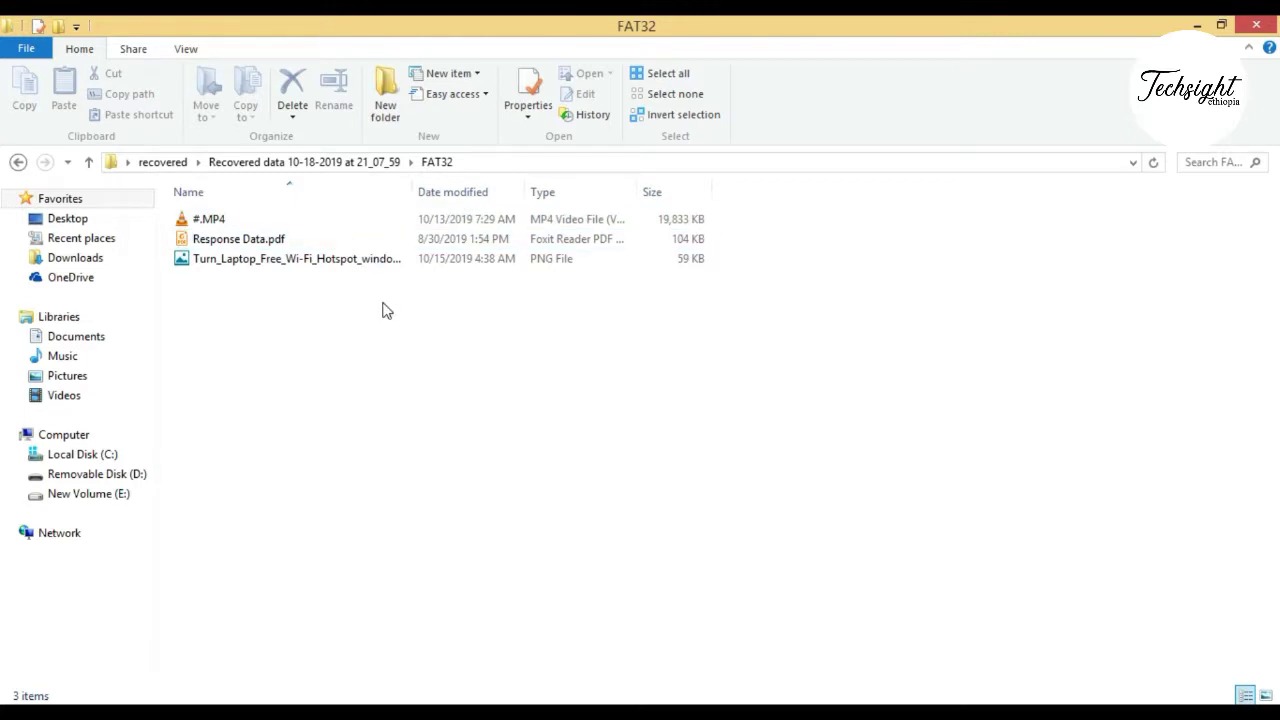
{"action": "key", "text": "ctrl+shift+3"}
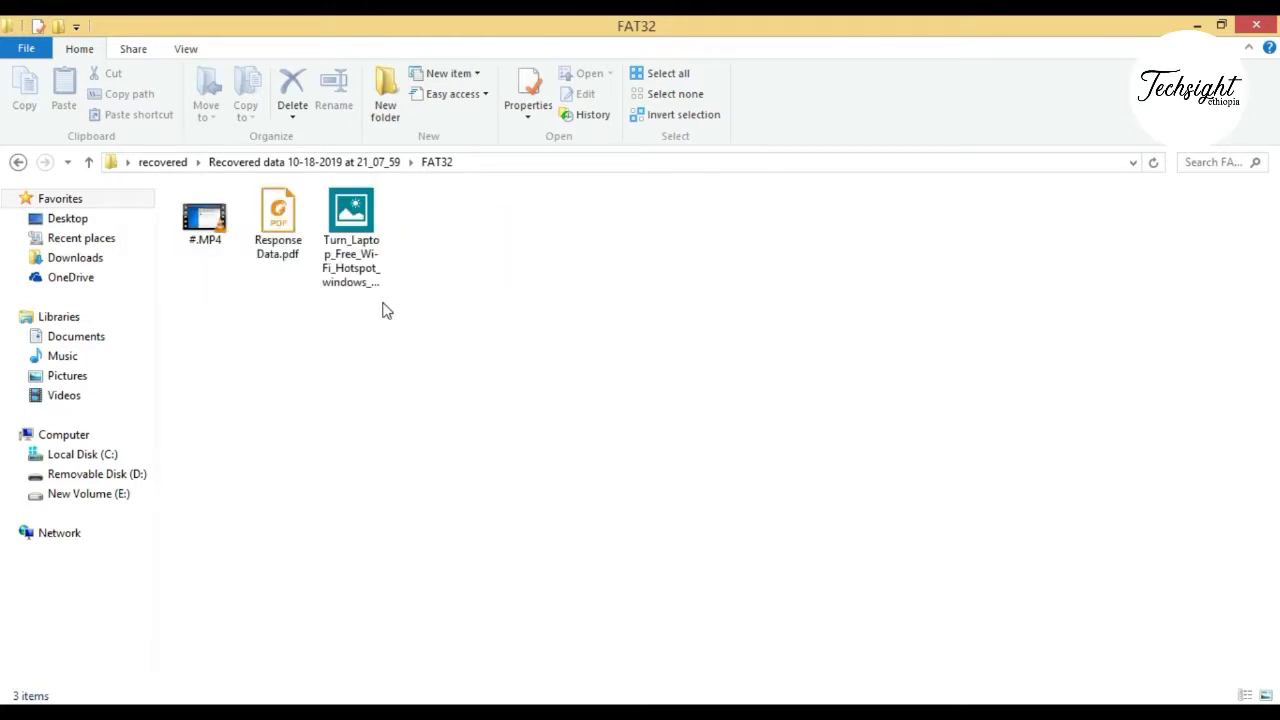
{"action": "key", "text": "ctrl+shift+2"}
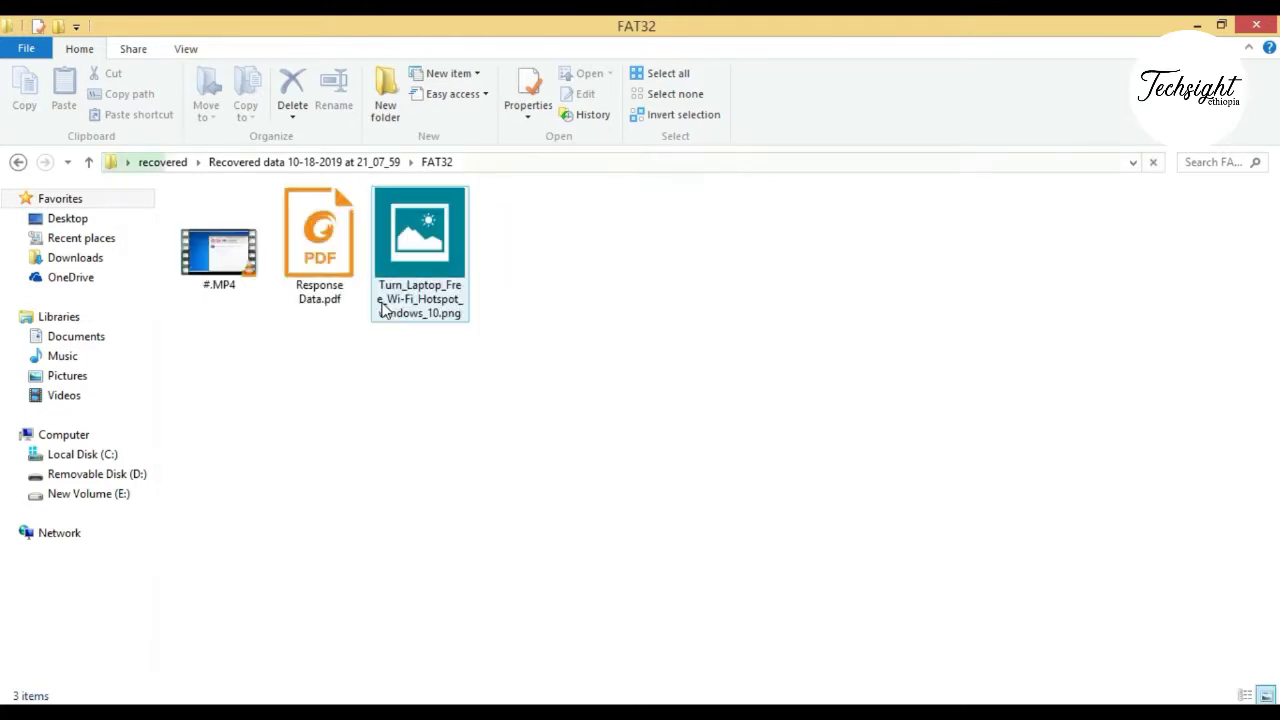
{"action": "left_click_drag", "start_coordinate": [481, 330], "coordinate": [494, 260]}
{"action": "left_click", "coordinate": [414, 420]}
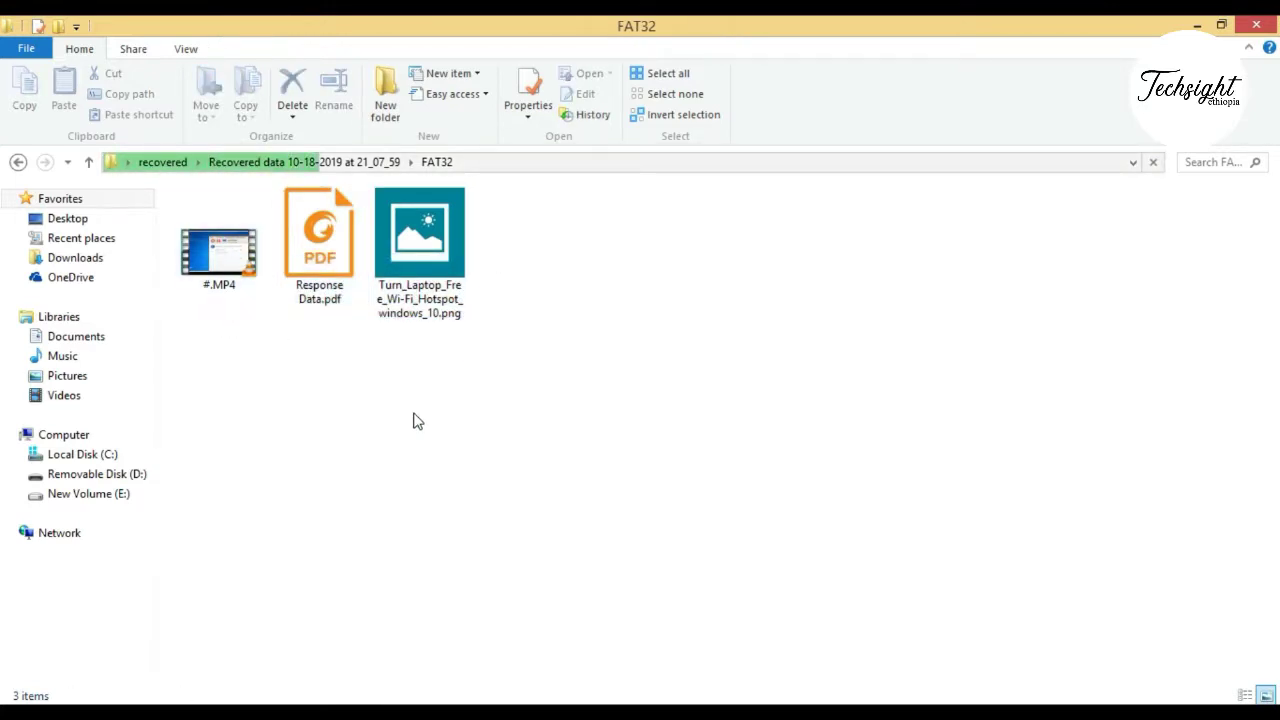